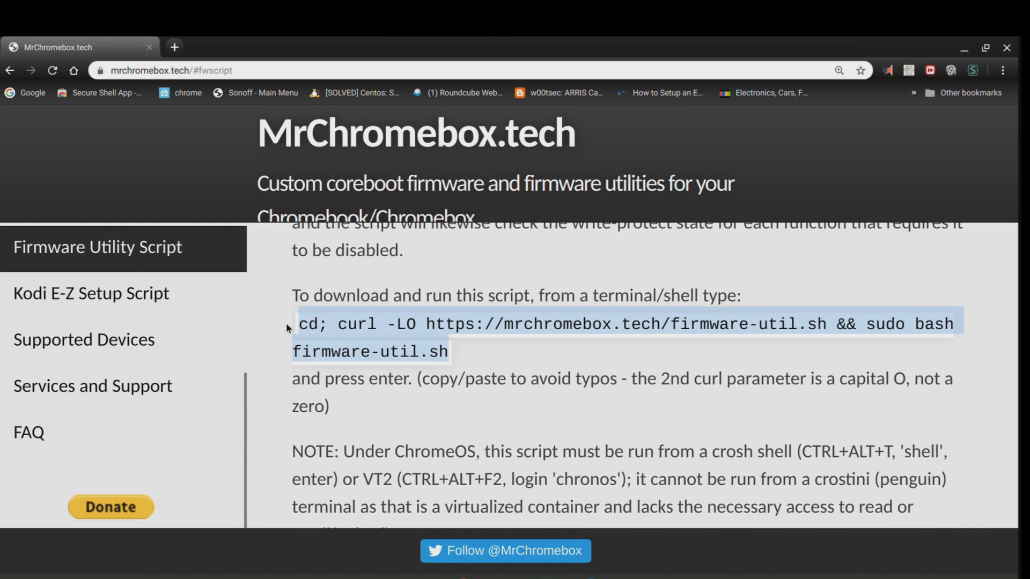
key(ctrl+alt+t)
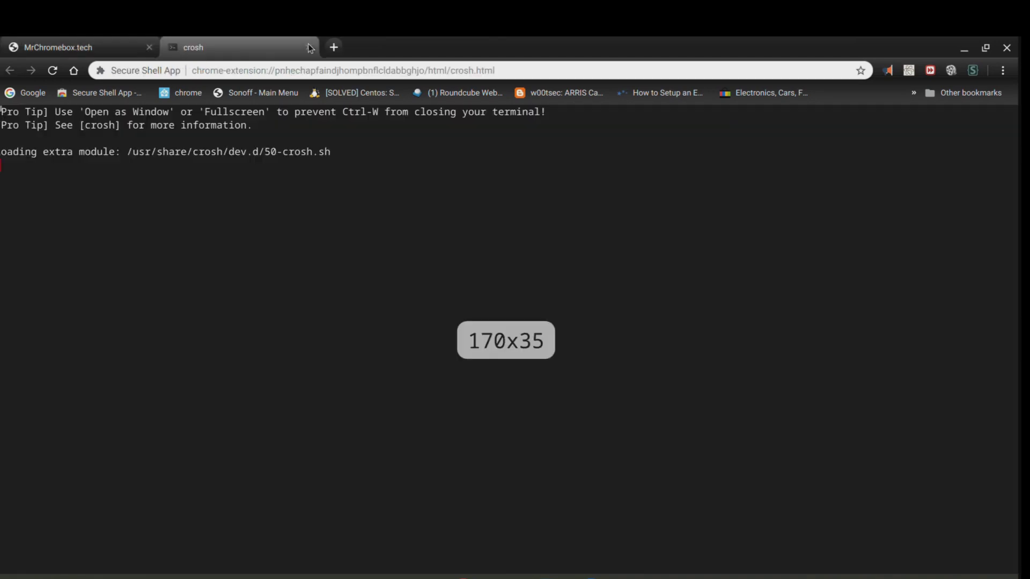
text(shell)
key(Return)
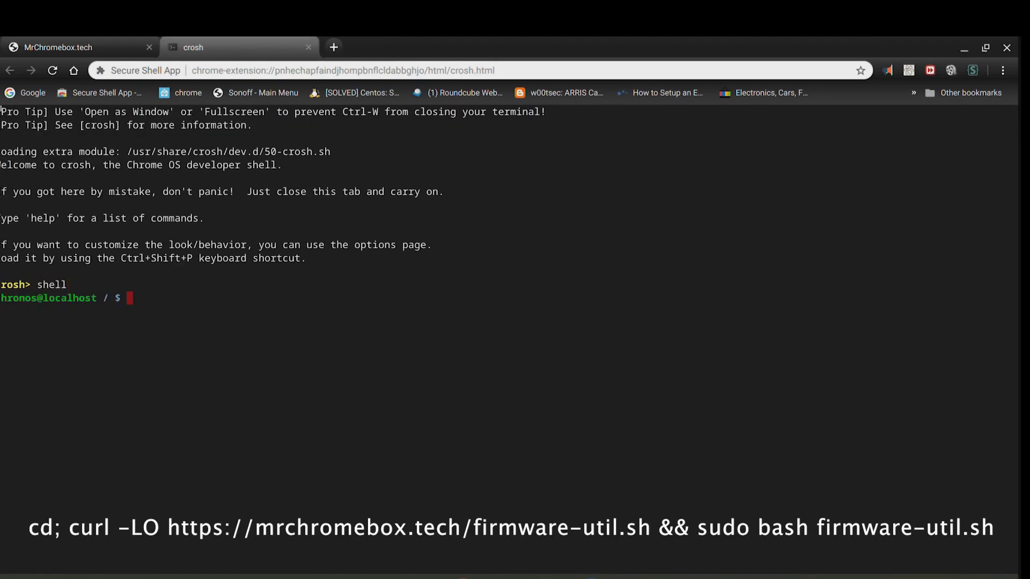
text(cd; curl -LO https://mrchromebox.tech/firmware-util.sh && sudo bash firmware-util.sh)
key(Return)
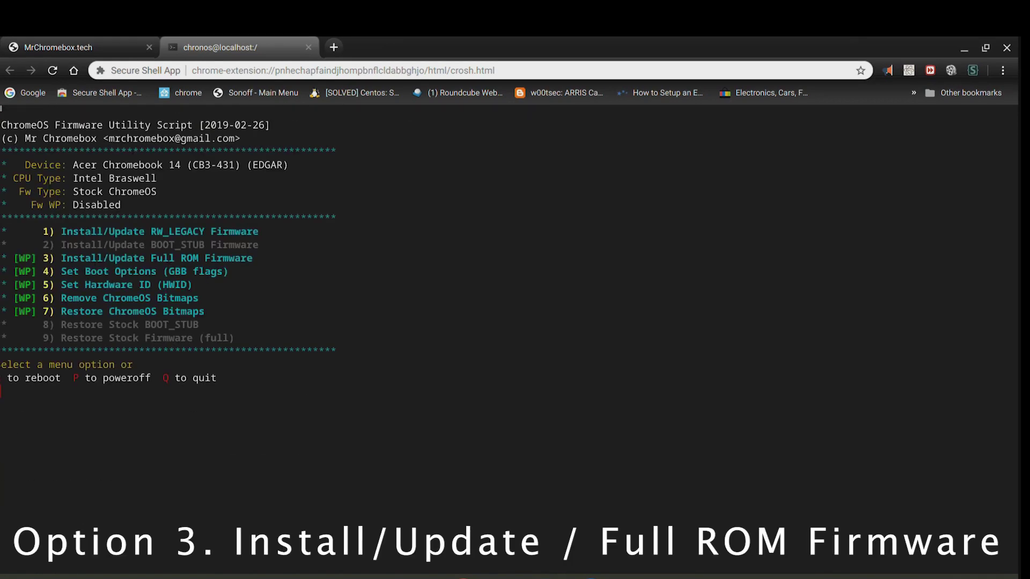
Start option 3, Install/Update Full ROM Firmware, and accept both the flashing disclaimer and the UEFI notice
text(3)
key(Return)
text(y)
key(Return)
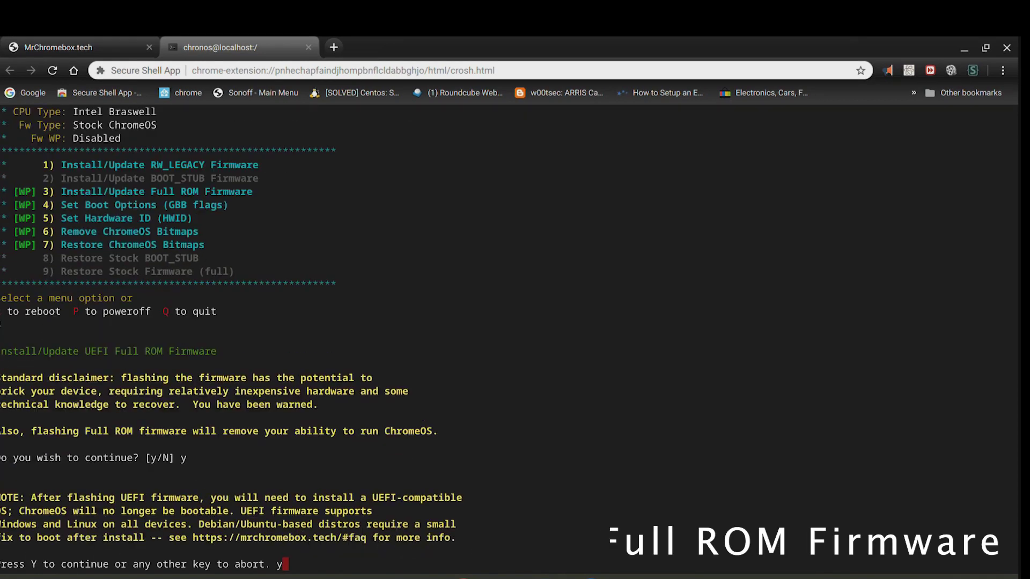
text(y)
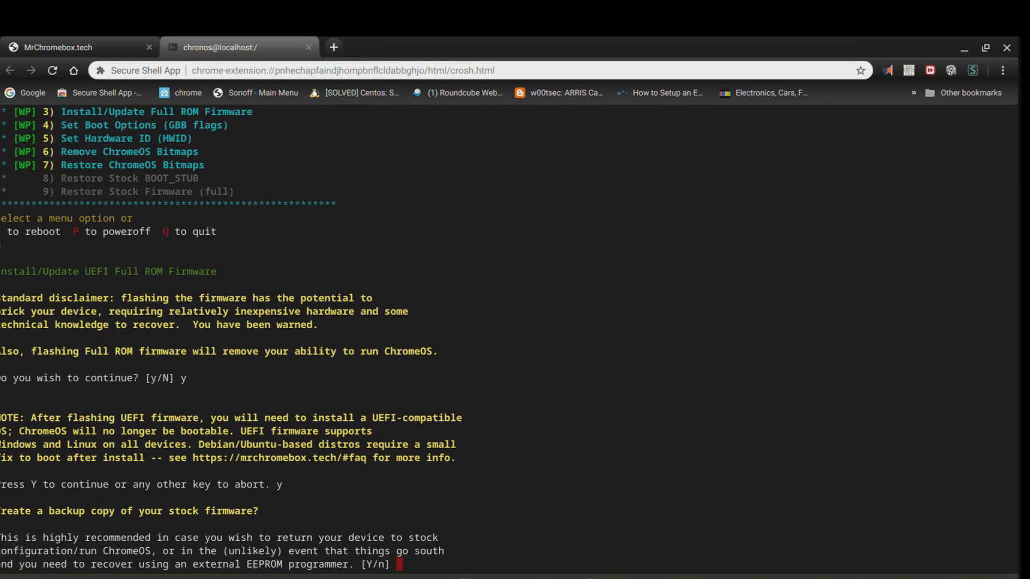
Back up the stock firmware to USB device 1, let the Full ROM firmware install, and return to the utility's main menu
text(y)
key(Return)
key(Return)
text(1)
key(Return)
key(Return)
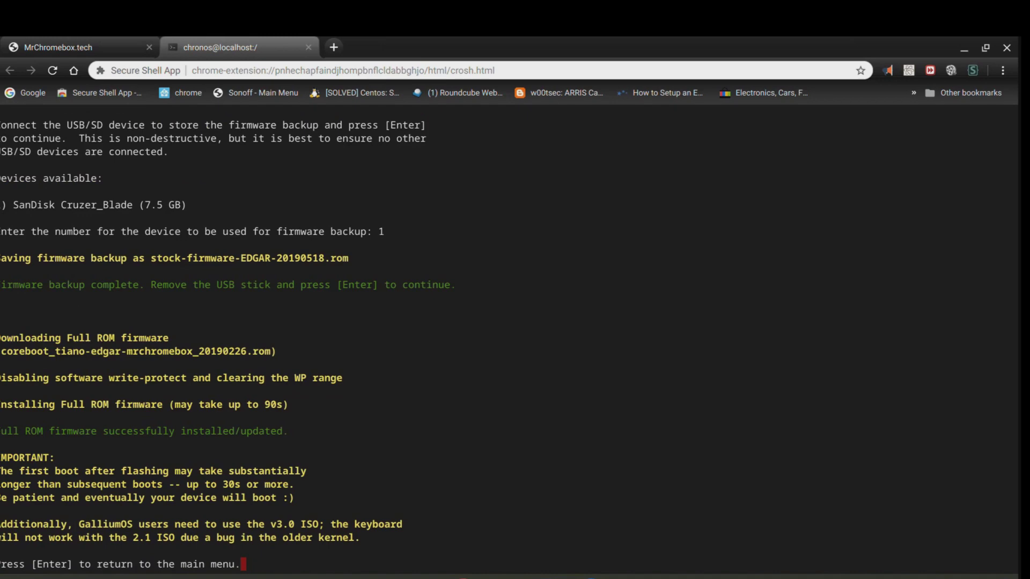
key(Return)
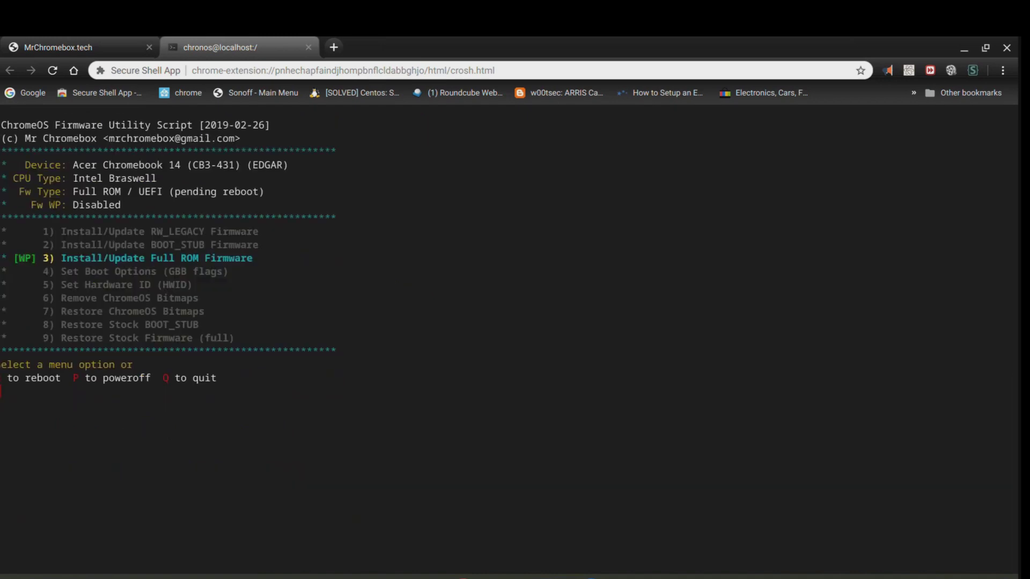
Reboot from the firmware utility and boot Start Fedora-Cinnamon-Live 30 without testing the media
text(R)
key(Return)
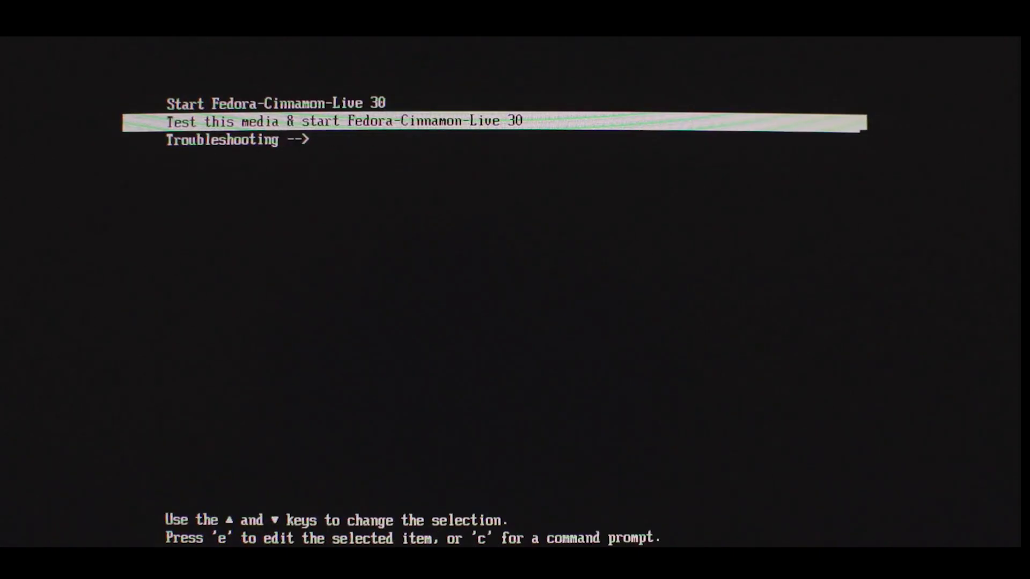
key(Up)
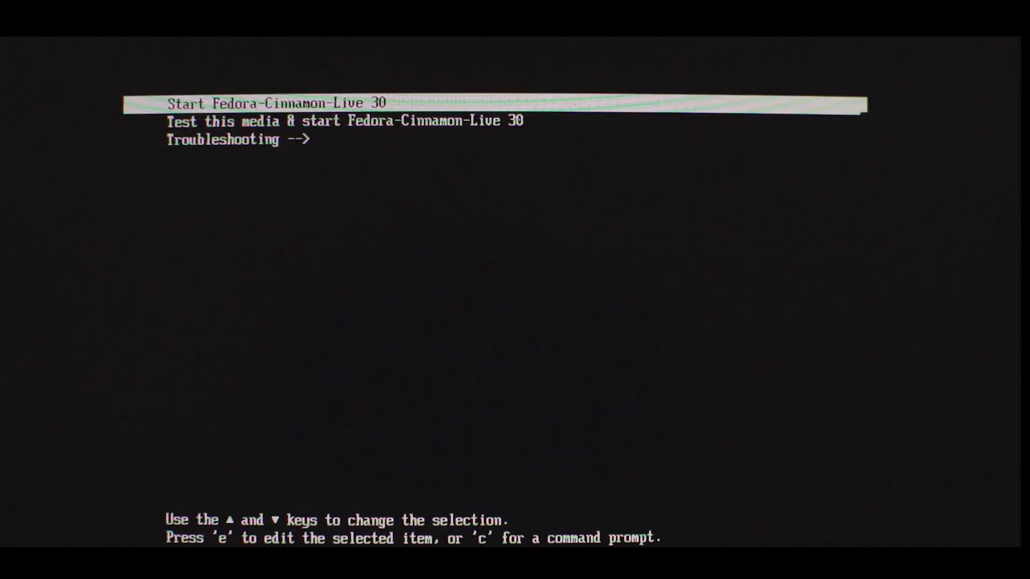
key(Return)
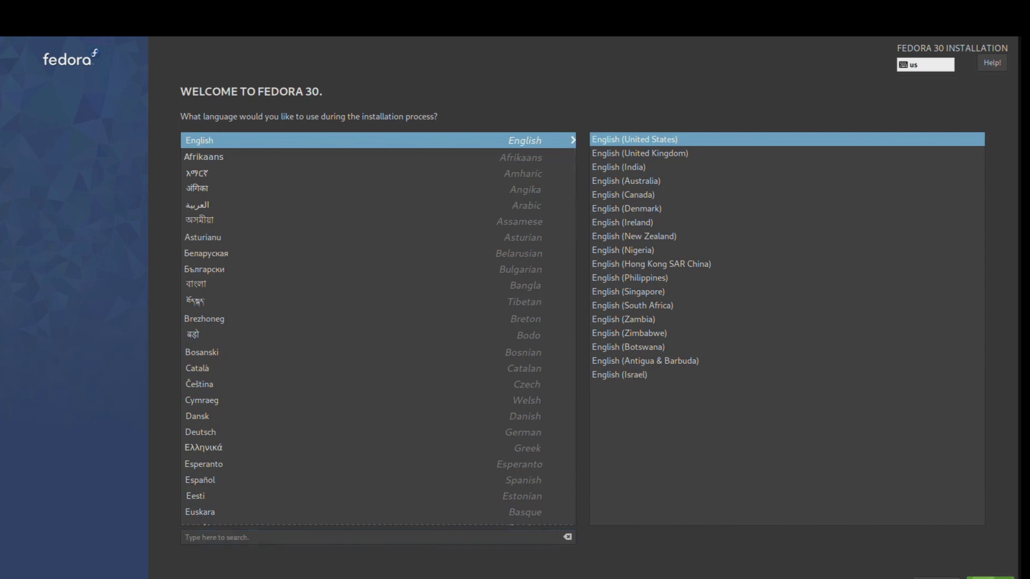
Accept English (United States) for the installation and open Advanced Custom (Blivet-GUI) partitioning for the mmcblk0 disk
click(1001, 543)
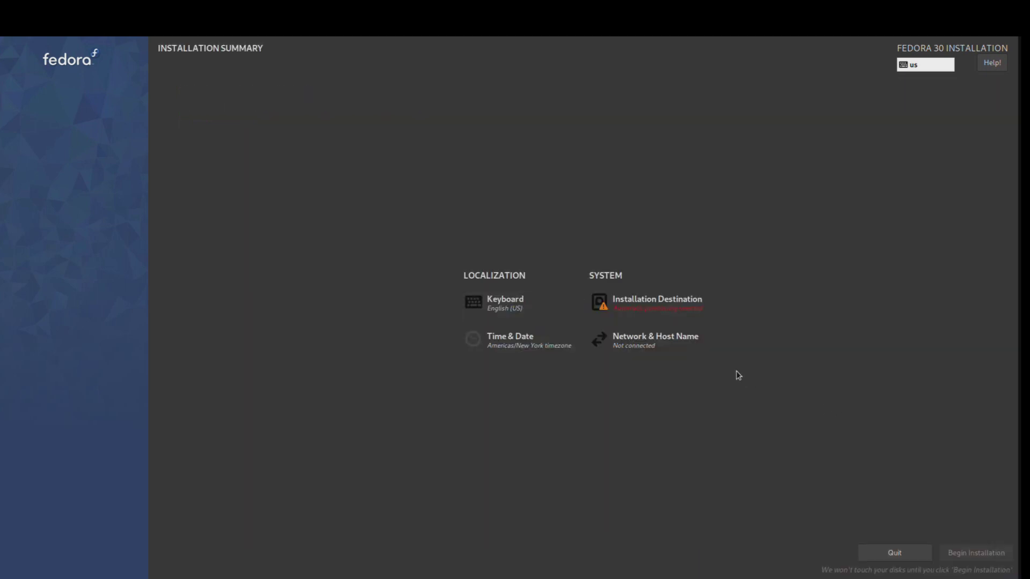
click(624, 313)
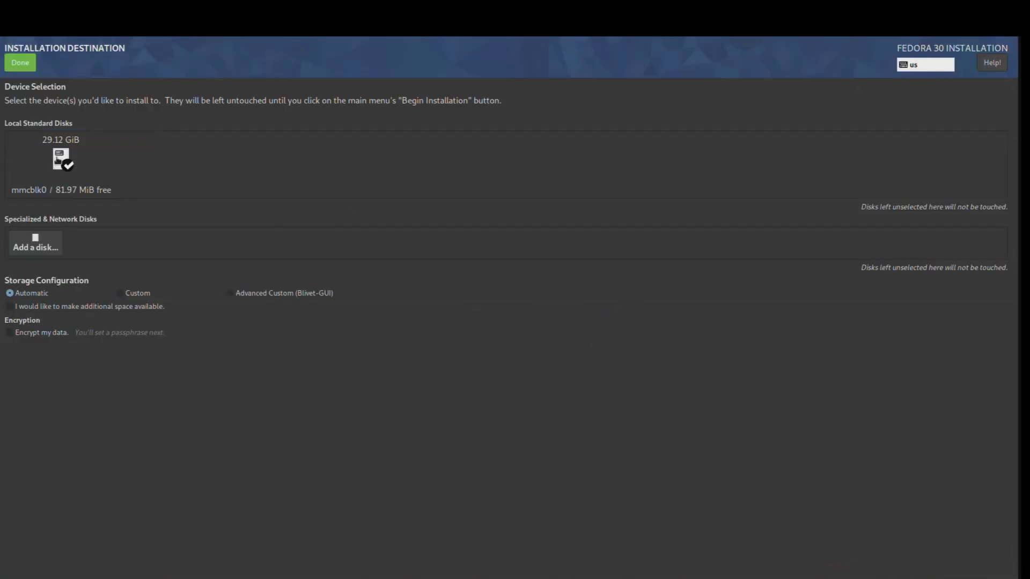
click(55, 159)
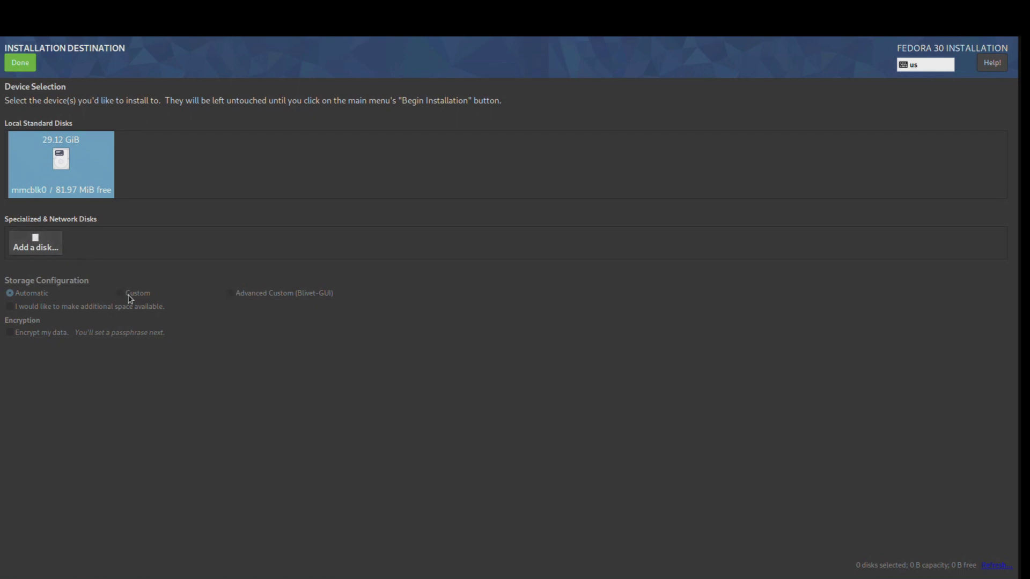
click(230, 292)
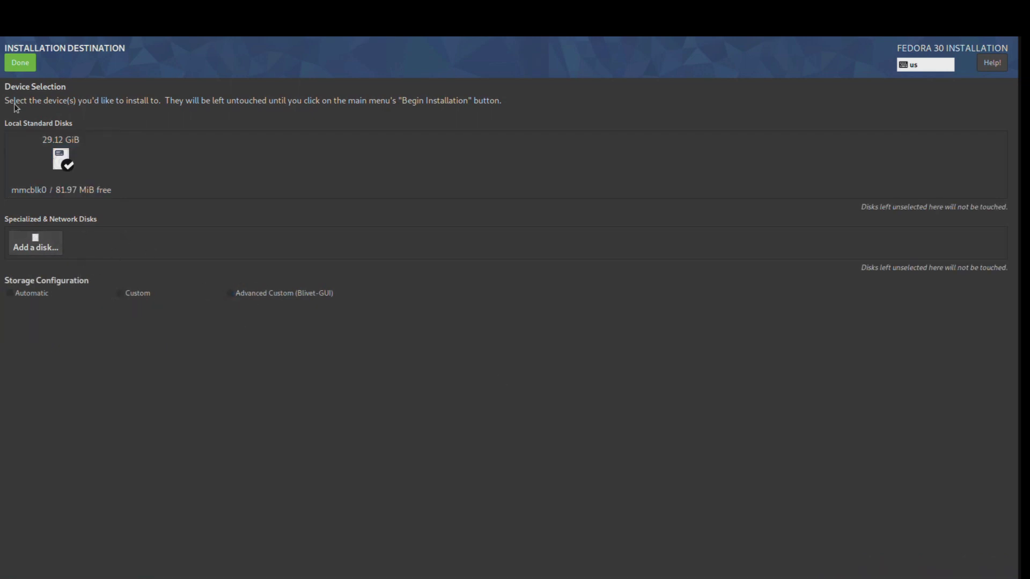
click(20, 62)
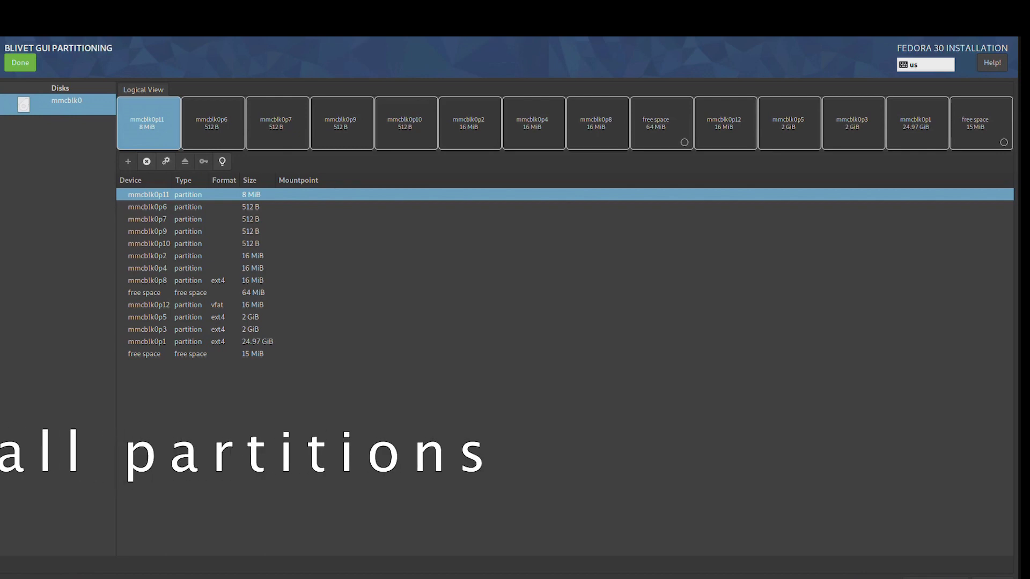
Delete the partitions mmcblk0p11, mmcblk0p6, mmcblk0p7 and mmcblk0p9 from the mmcblk0 disk
click(148, 206)
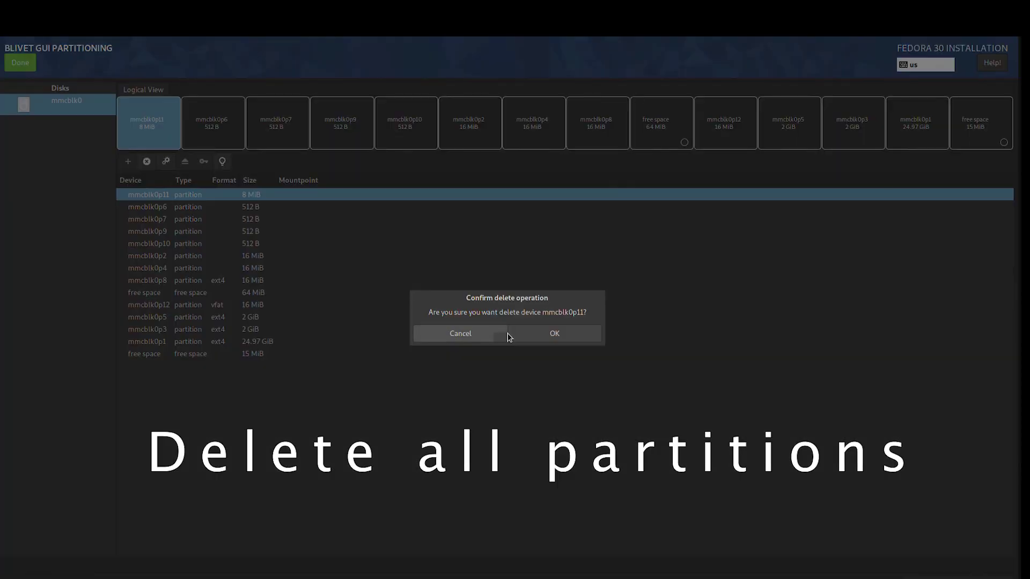
click(510, 321)
click(148, 207)
click(146, 161)
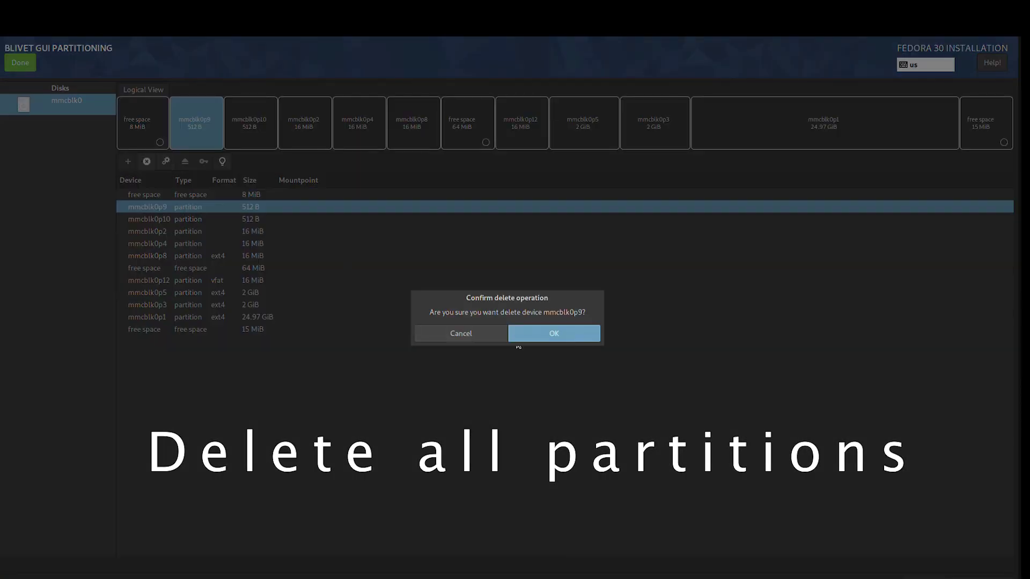
click(518, 335)
Delete the partitions mmcblk0p10, mmcblk0p2 and mmcblk0p4
click(147, 206)
click(146, 161)
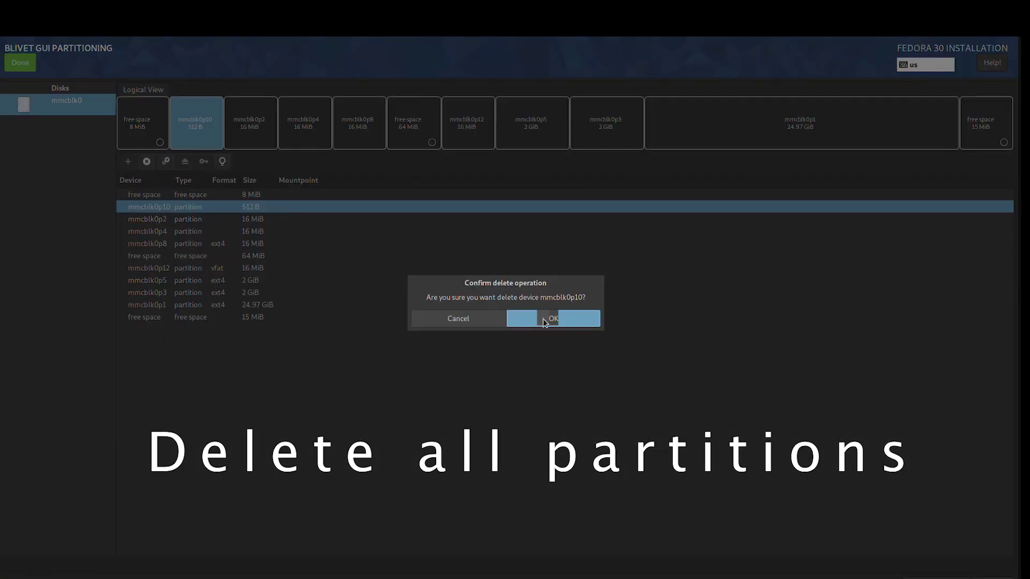
click(558, 319)
click(148, 163)
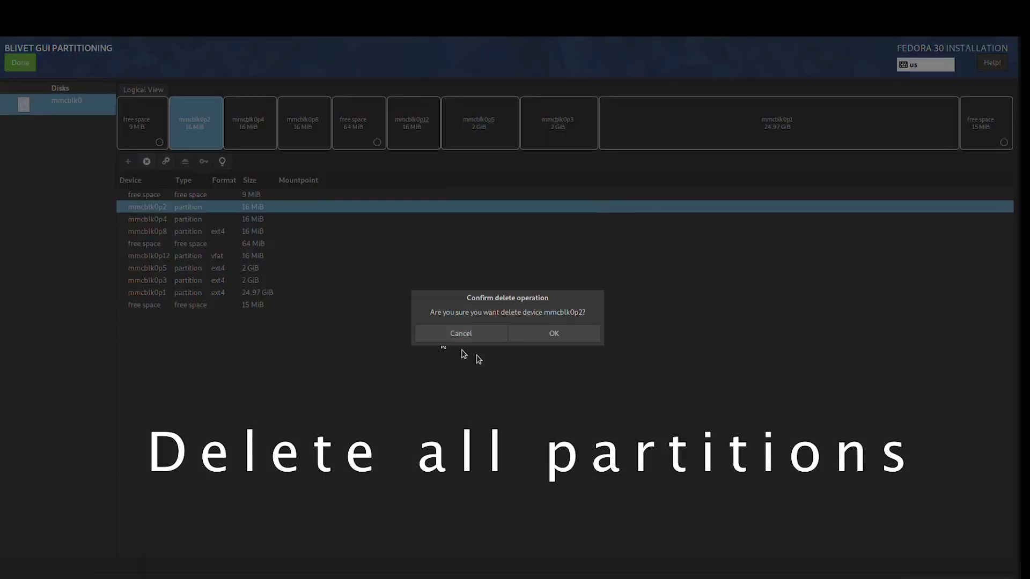
click(558, 330)
click(200, 208)
click(147, 161)
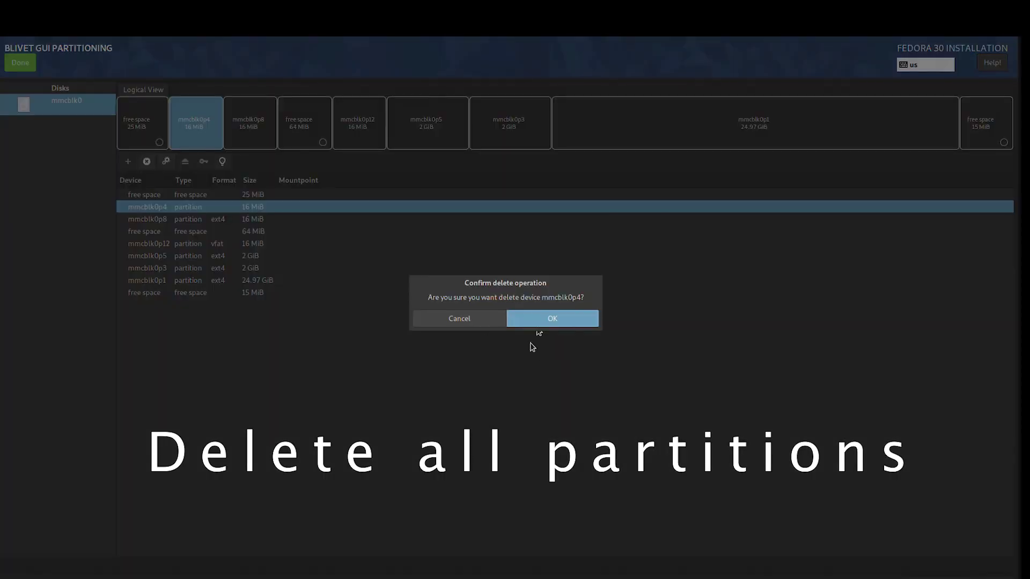
click(553, 319)
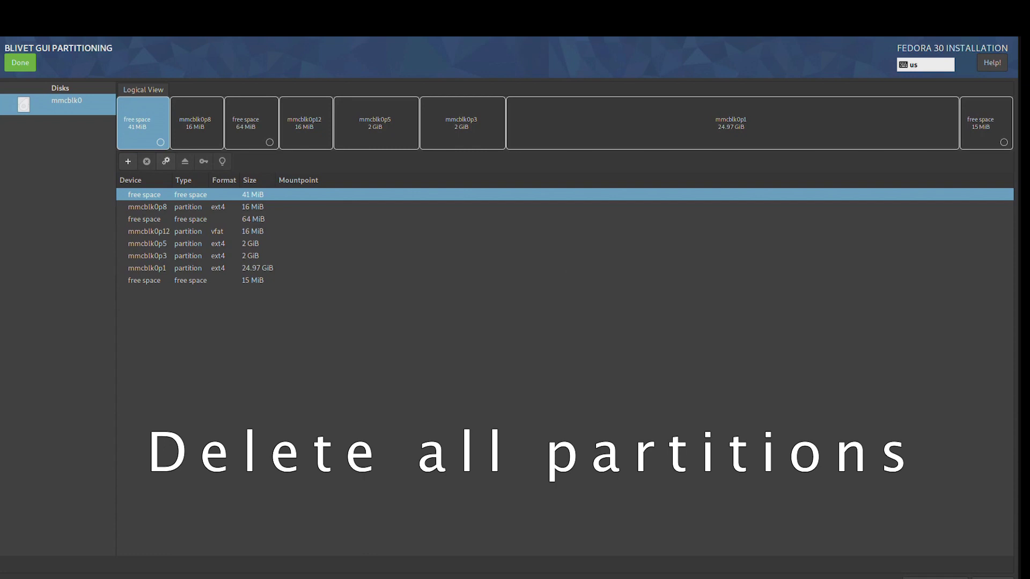
Delete the ext4 partition mmcblk0p8 and the vfat partition mmcblk0p12
click(262, 268)
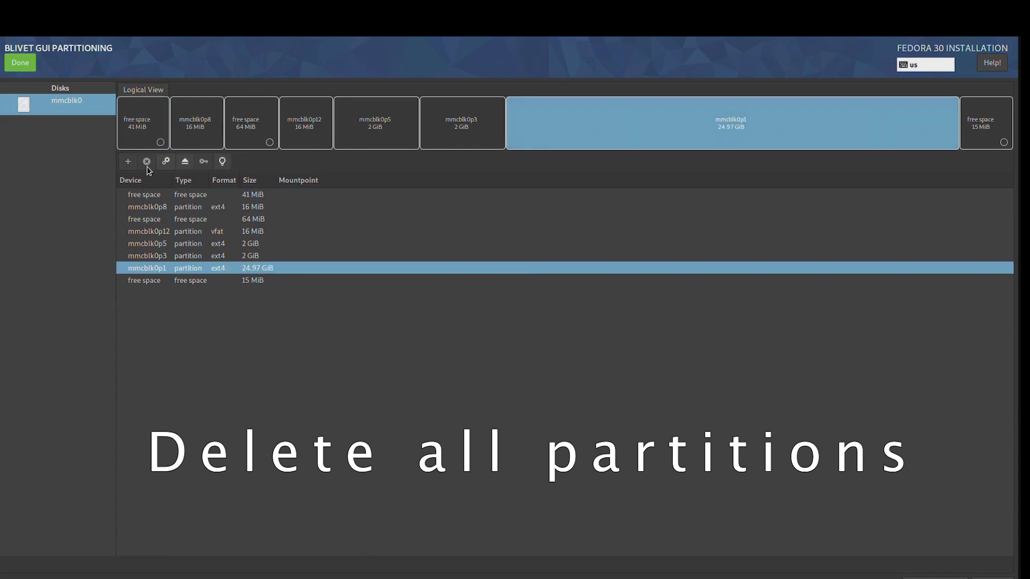
click(178, 207)
click(146, 161)
click(554, 335)
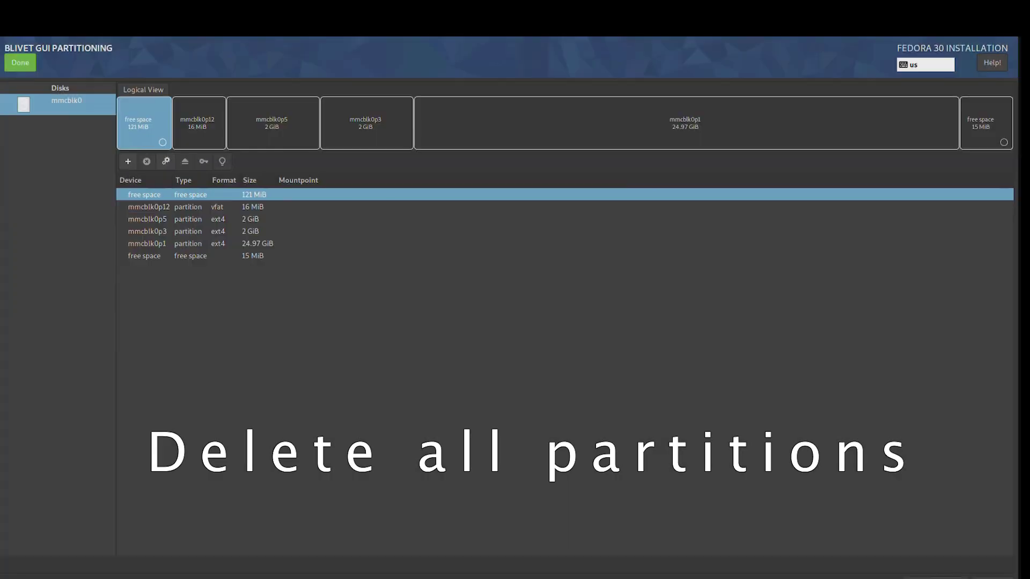
click(134, 213)
click(147, 161)
click(555, 334)
Select the partition mmcblk0p1, then open a terminal and switch to a root shell with sudo su
click(238, 210)
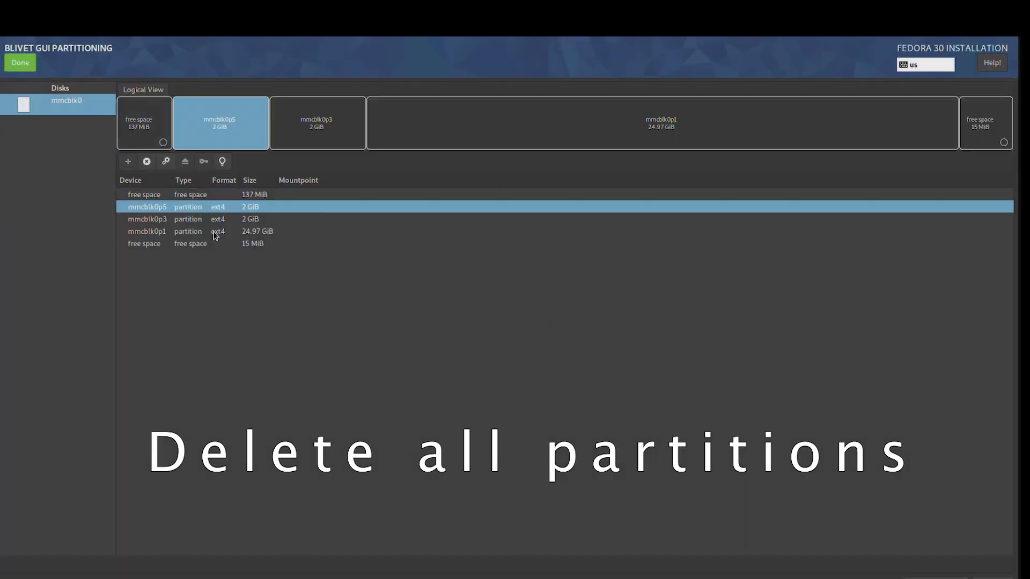
click(219, 231)
key(ctrl+alt+t)
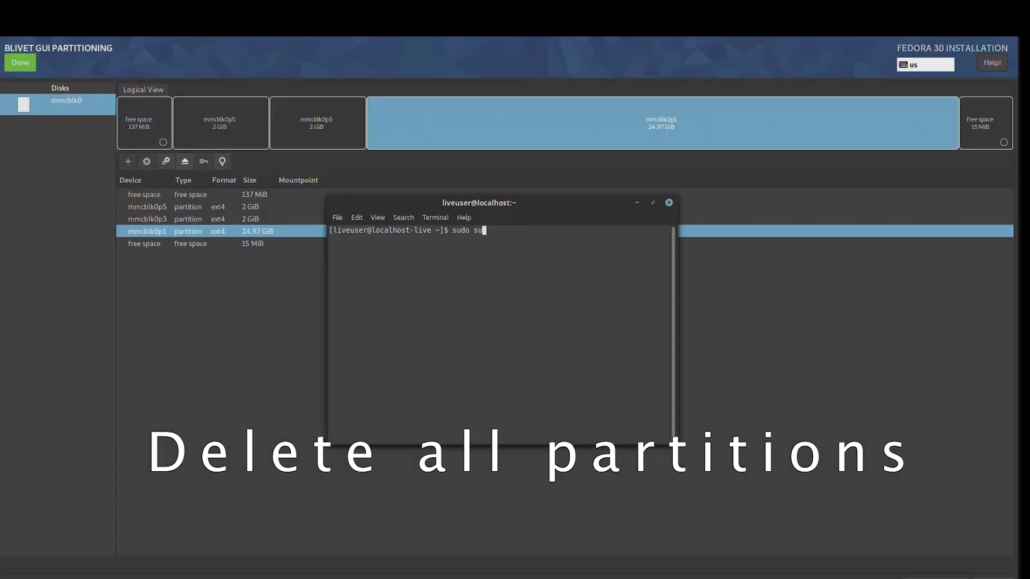
text(sudo su)
key(Return)
Rework the earlier mount command to unmount /dev/mmcblk0p1, run it, and return to the partitioning window
key(Up)
key(Up)
key(Up)
key(Up)
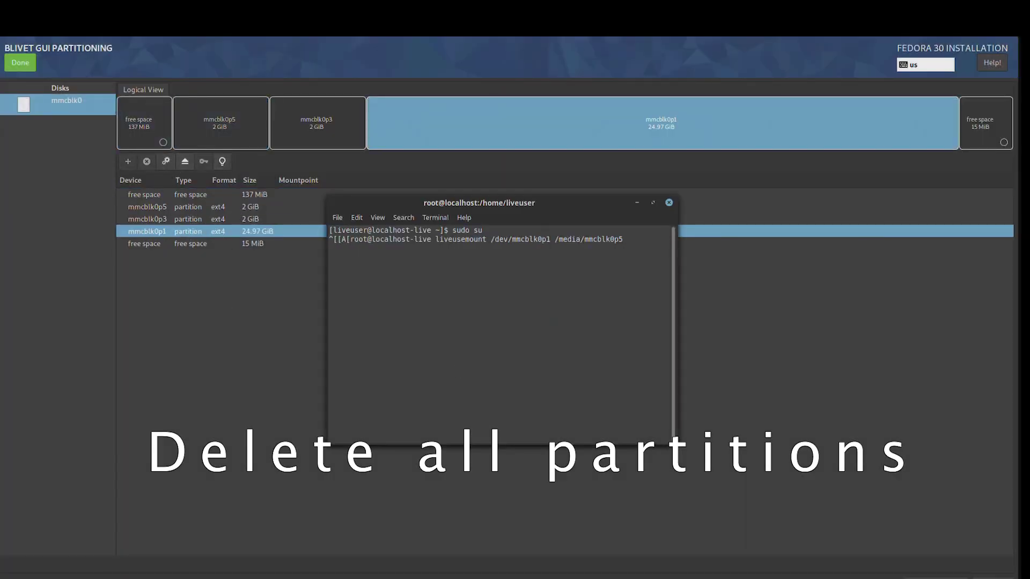
key(BackSpace)
key(BackSpace)
key(BackSpace)
key(BackSpace)
key(BackSpace)
key(BackSpace)
key(BackSpace)
key(BackSpace)
key(BackSpace)
key(BackSpace)
key(BackSpace)
key(BackSpace)
key(BackSpace)
key(BackSpace)
key(BackSpace)
key(BackSpace)
key(BackSpace)
key(Home)
text(u)
key(Return)
key(Up)
key(Home)
key(Right)
key(Delete)
key(Return)
key(alt+Tab)
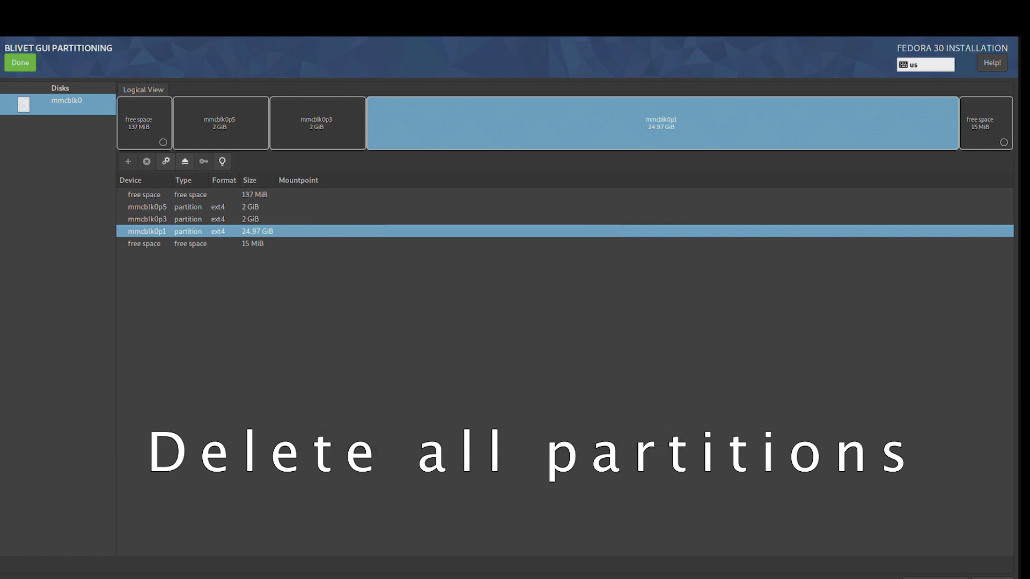
Delete the remaining partitions mmcblk0p1, mmcblk0p5 and mmcblk0p3 so the whole disk is free space
key(Home)
key(End)
key(Up)
key(Delete)
key(Return)
key(Down)
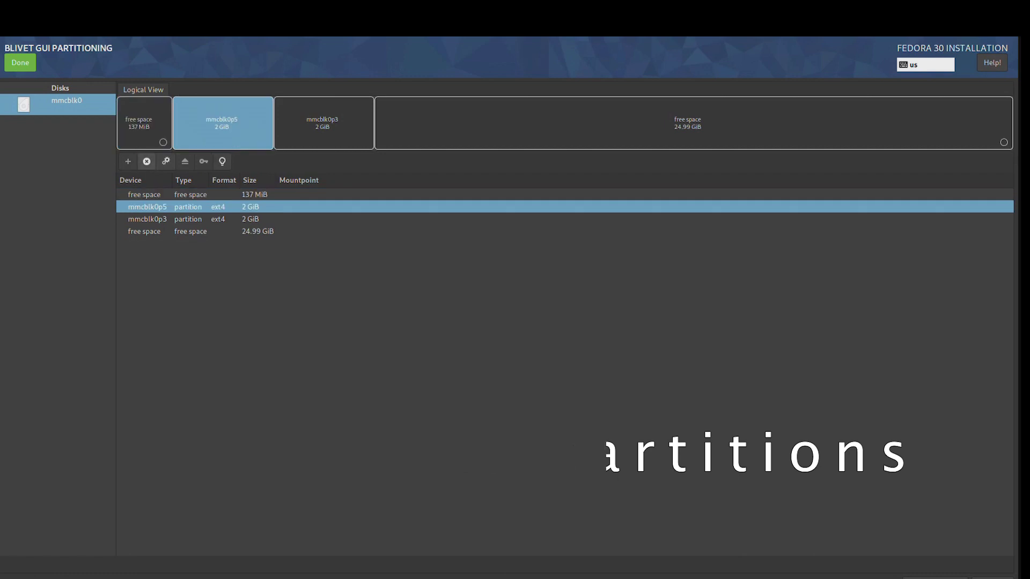
key(Delete)
key(Return)
key(Delete)
key(Return)
Begin a new partition in the free space with the EFI System Partition filesystem and a size of 200 MB
click(128, 161)
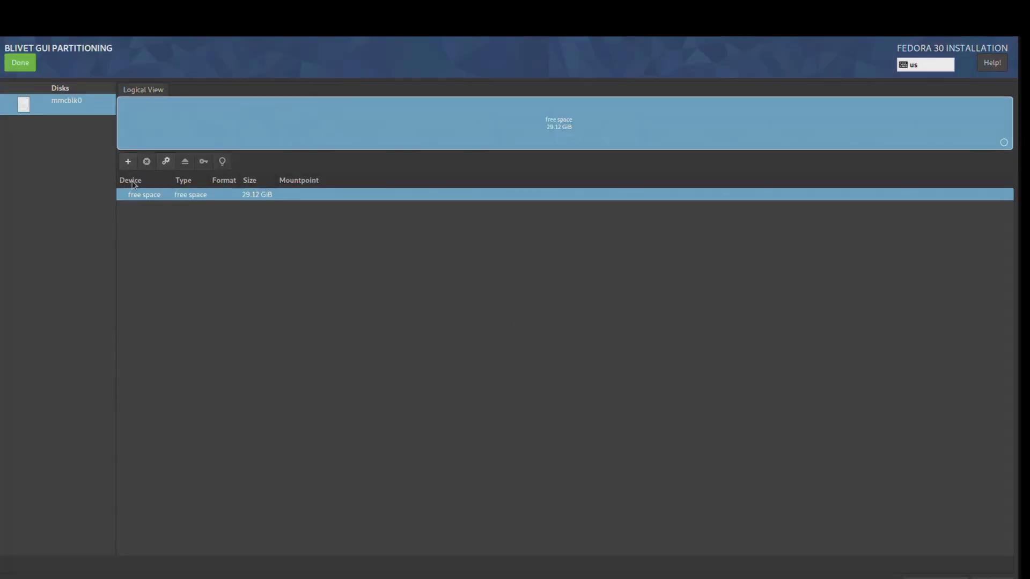
click(523, 331)
click(491, 286)
click(628, 289)
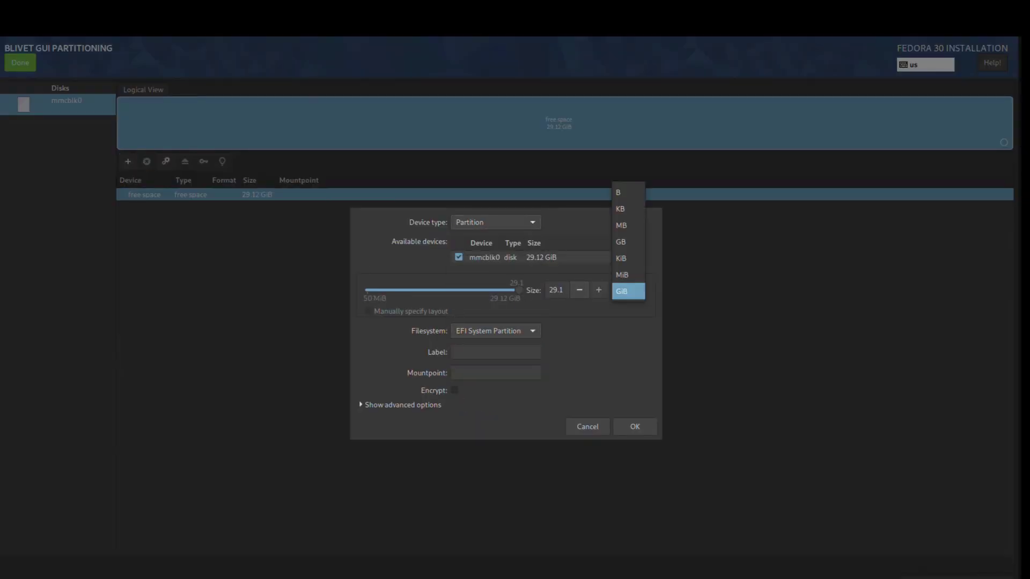
click(628, 207)
double_click(556, 294)
text(200)
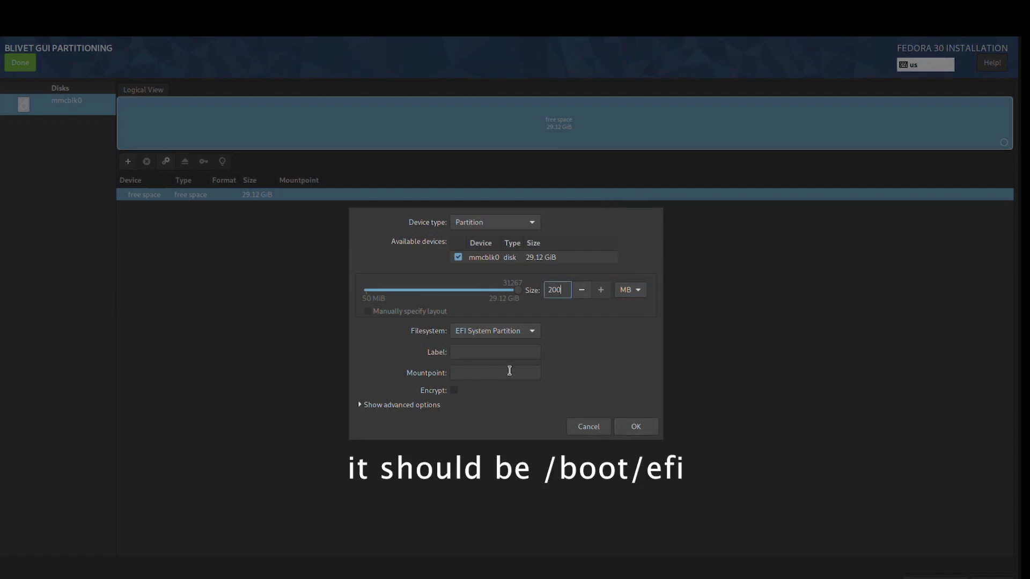
Set the EFI partition's mountpoint to /efi/boot and create the partition
click(510, 371)
text(/boot/e)
key(BackSpace)
key(BackSpace)
key(BackSpace)
key(BackSpace)
key(BackSpace)
key(BackSpace)
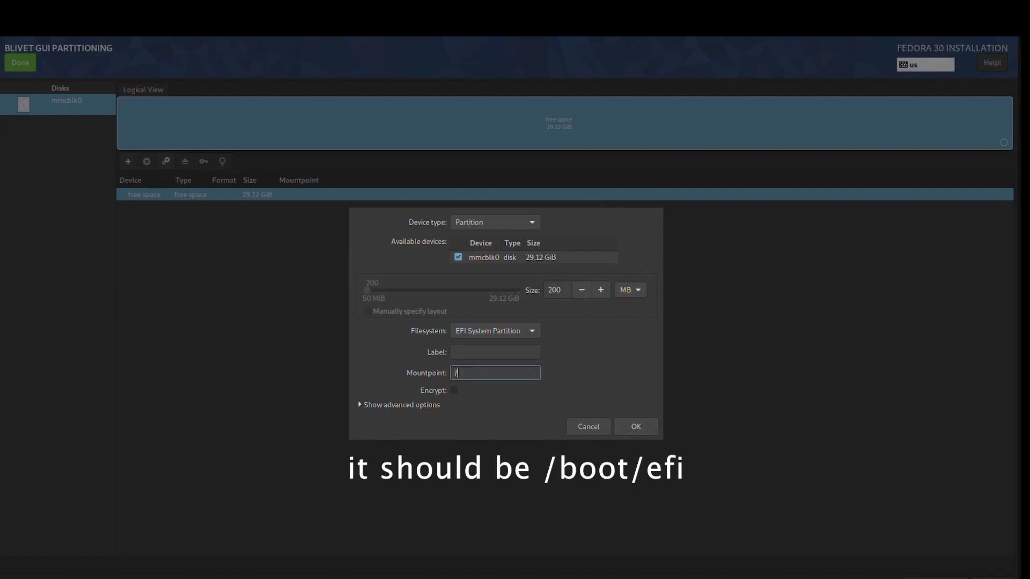
text(efi/boot)
click(615, 421)
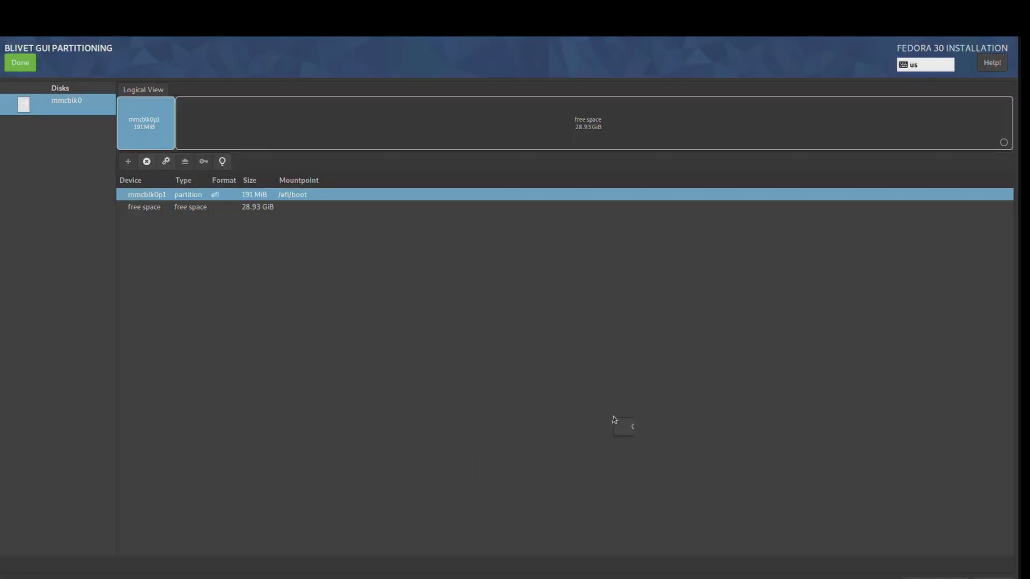
Create a 500 MB ext4 partition in the free space with the label boot and the mountpoint /boot
click(127, 161)
click(489, 351)
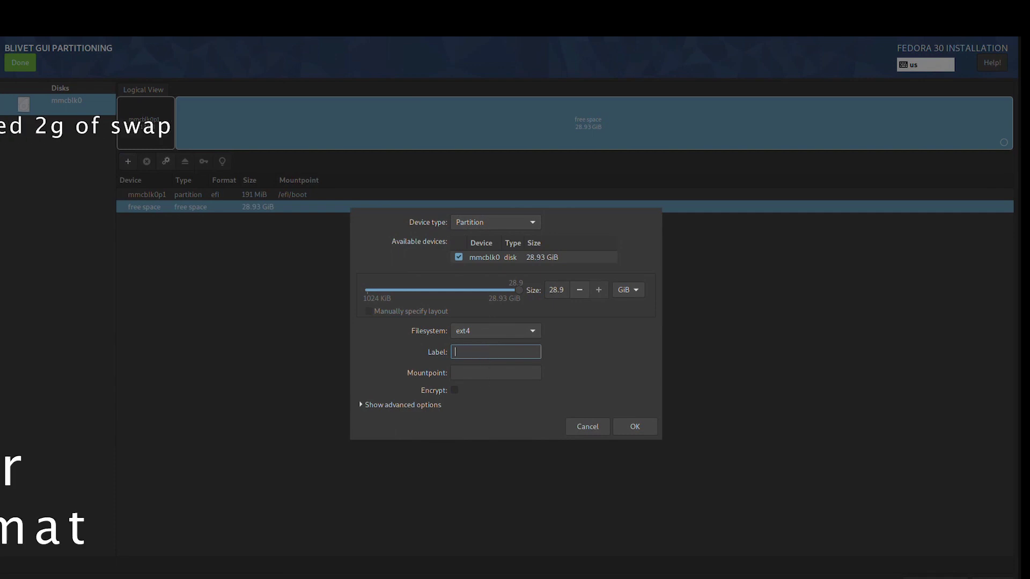
text(boot)
key(Tab)
text(/boot)
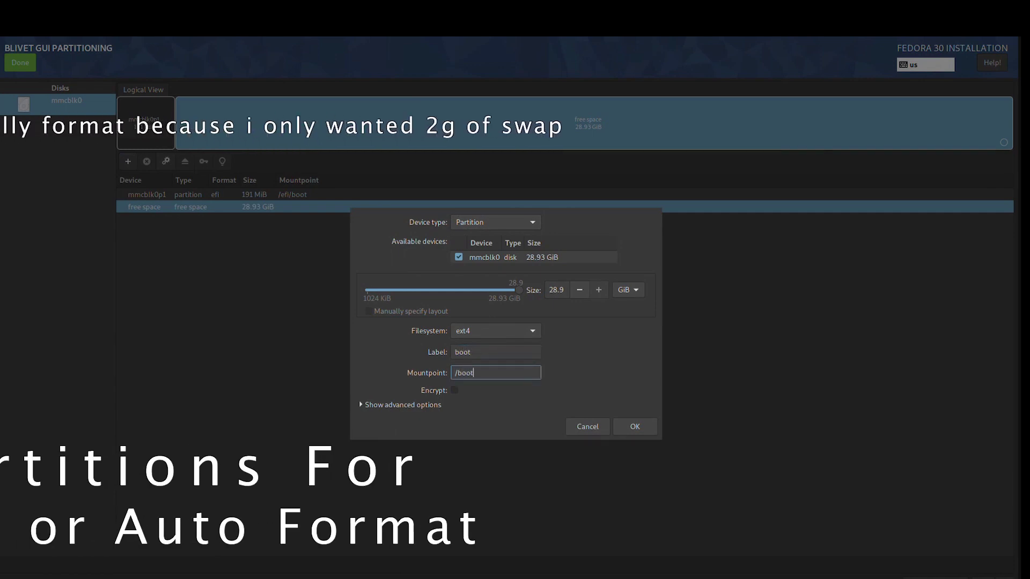
click(626, 296)
click(626, 240)
double_click(558, 289)
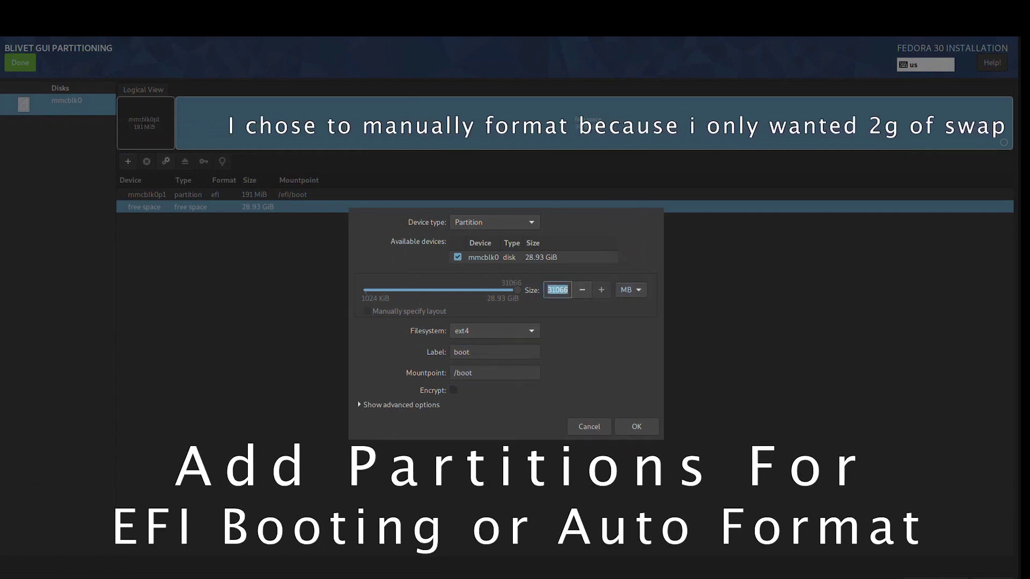
text(500)
click(636, 426)
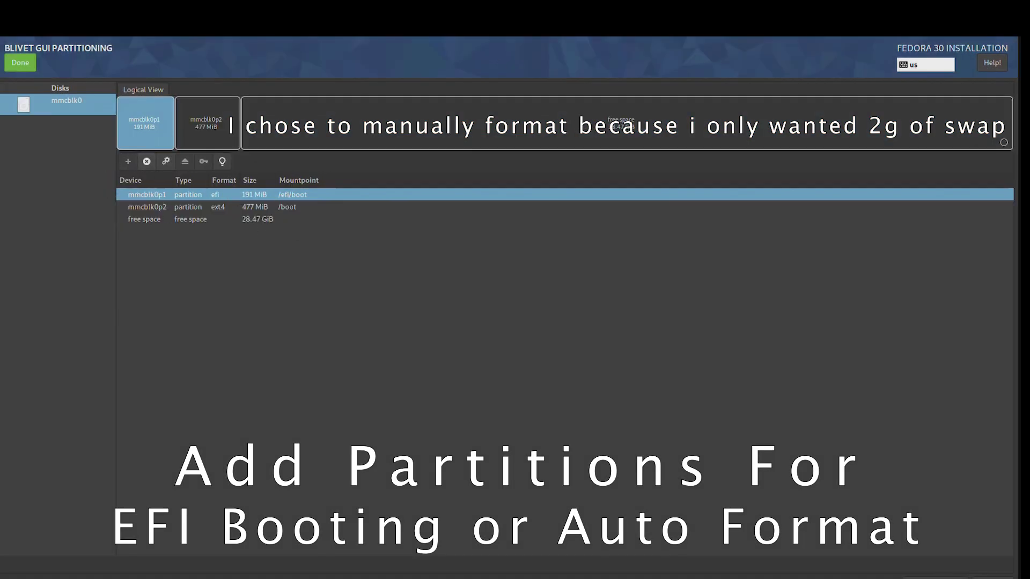
Create a 2 GB swap partition in the remaining free space
click(617, 126)
click(128, 162)
click(495, 331)
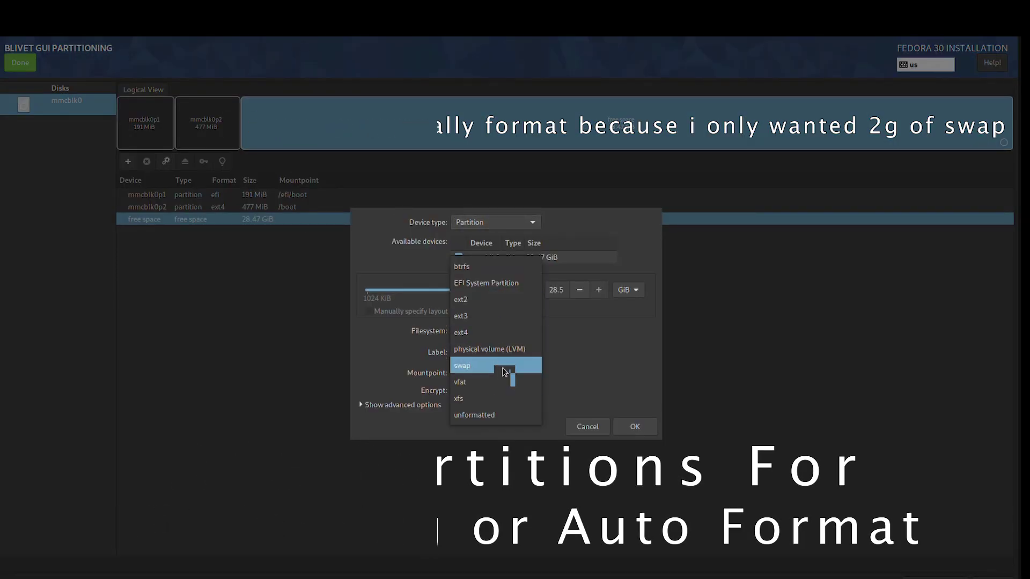
click(507, 365)
click(628, 300)
click(633, 294)
triple_click(557, 300)
text(2)
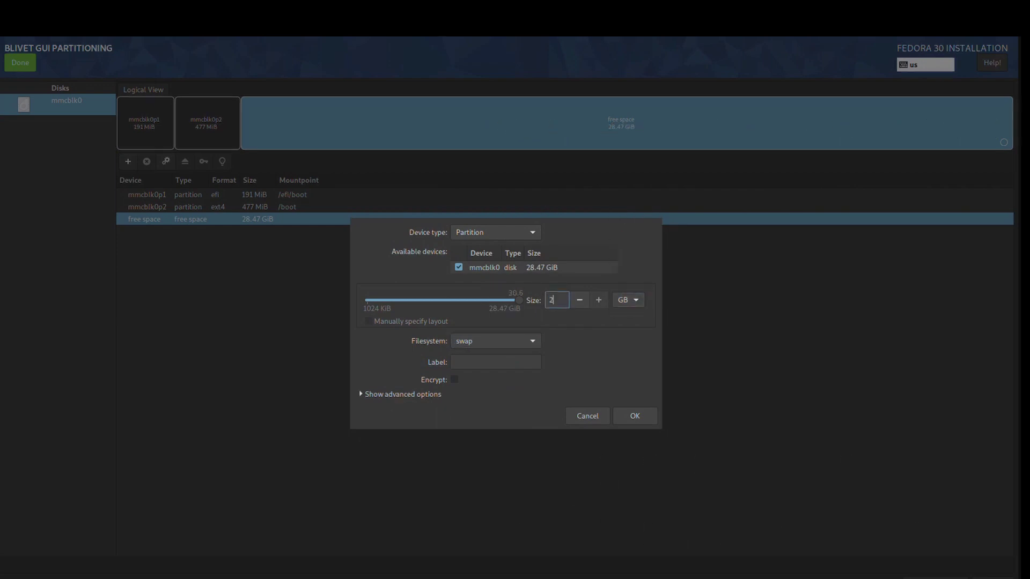
click(635, 416)
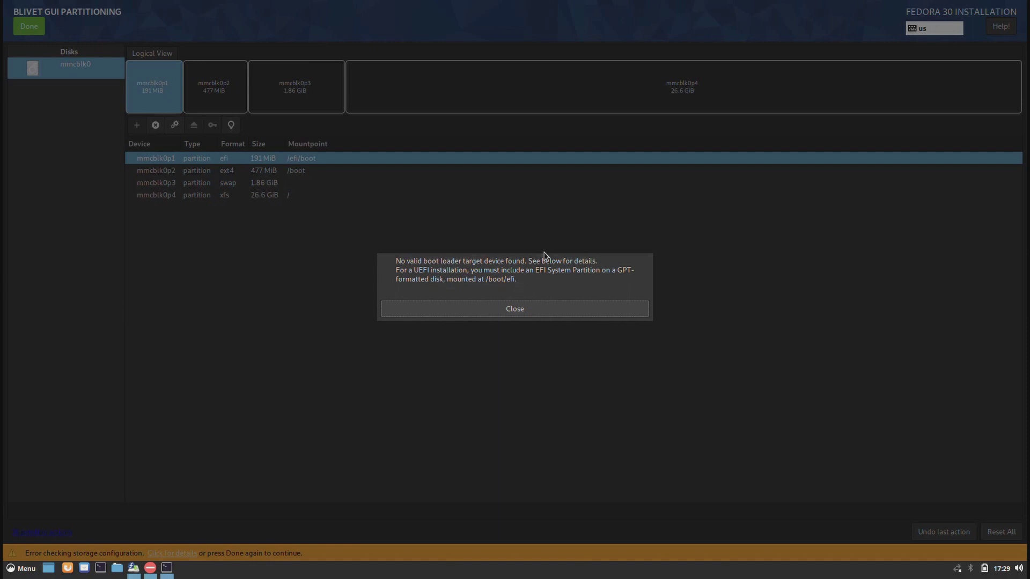
Dismiss the boot loader error and set the mountpoint of the EFI partition mmcblk0p1 to /boot/efi
click(506, 308)
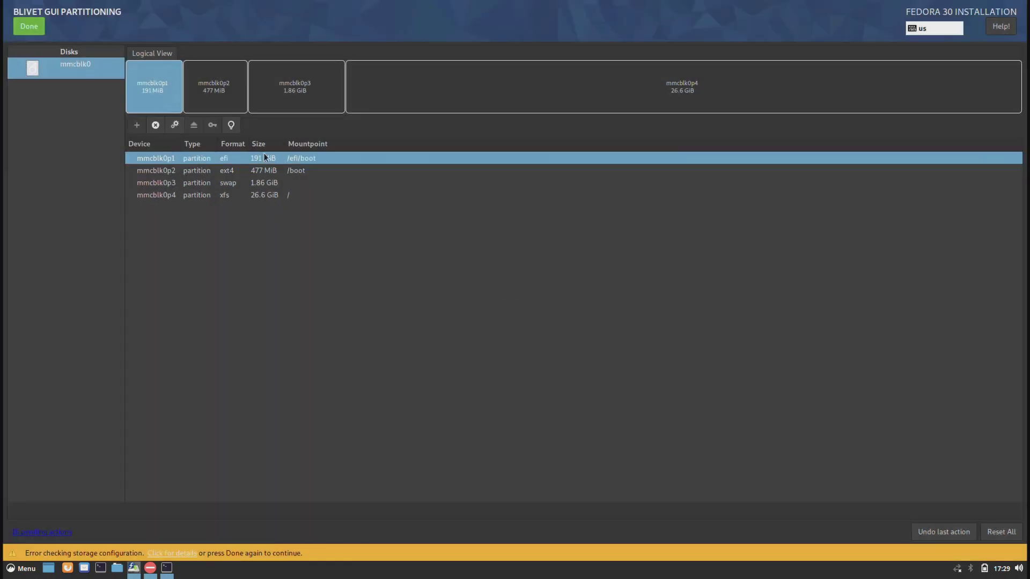
click(174, 125)
click(242, 188)
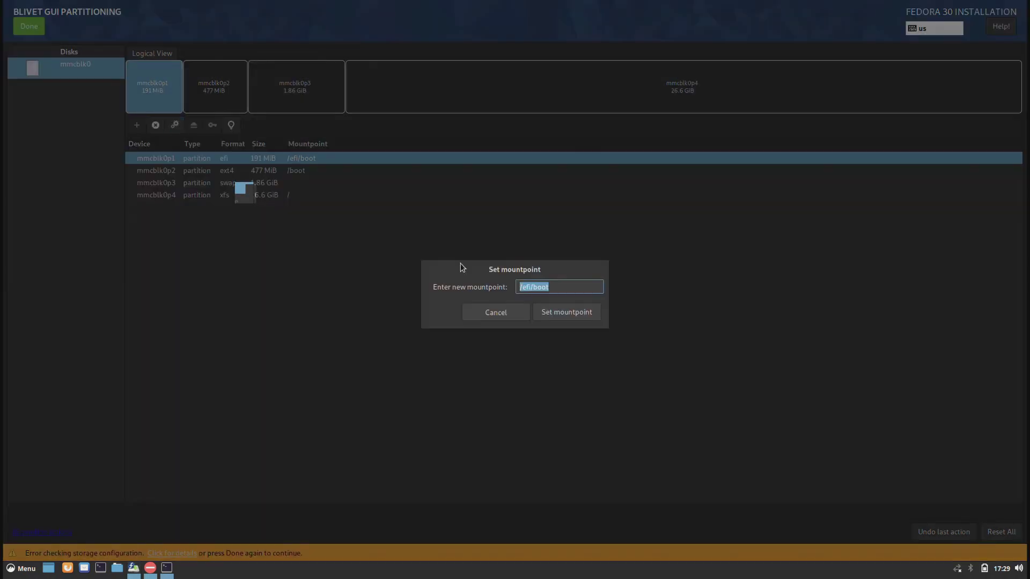
text(/boot/efi)
click(598, 313)
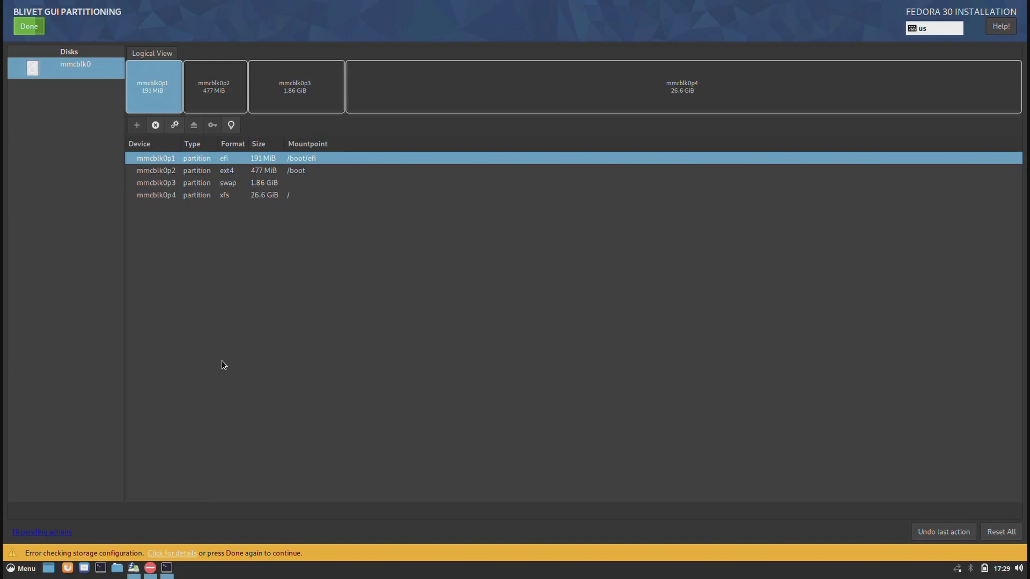
Finish the custom partitioning, review the summary of changes and accept it
key(alt+d)
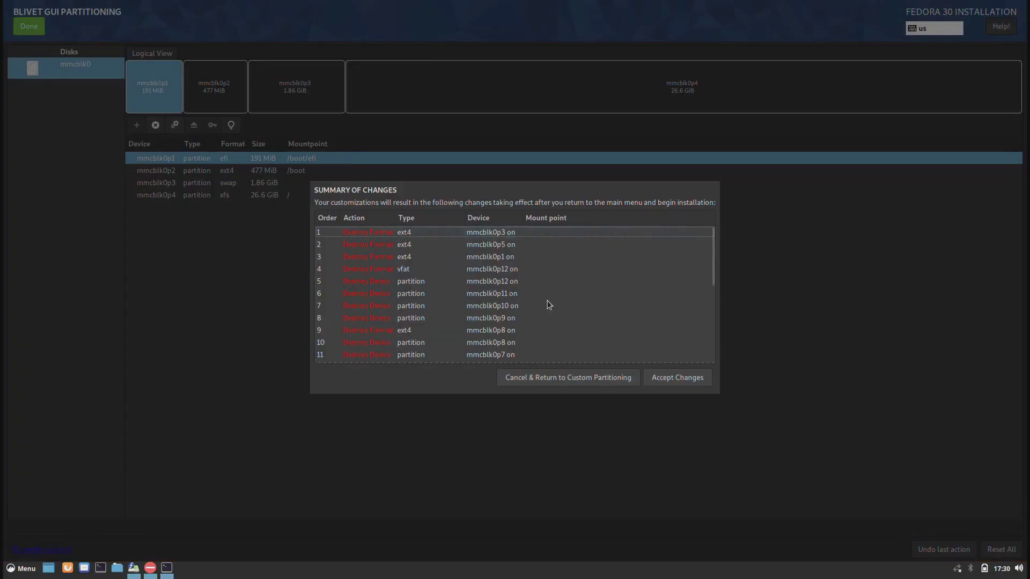
scroll(713, 301, down, 2)
scroll(724, 322, down, 4)
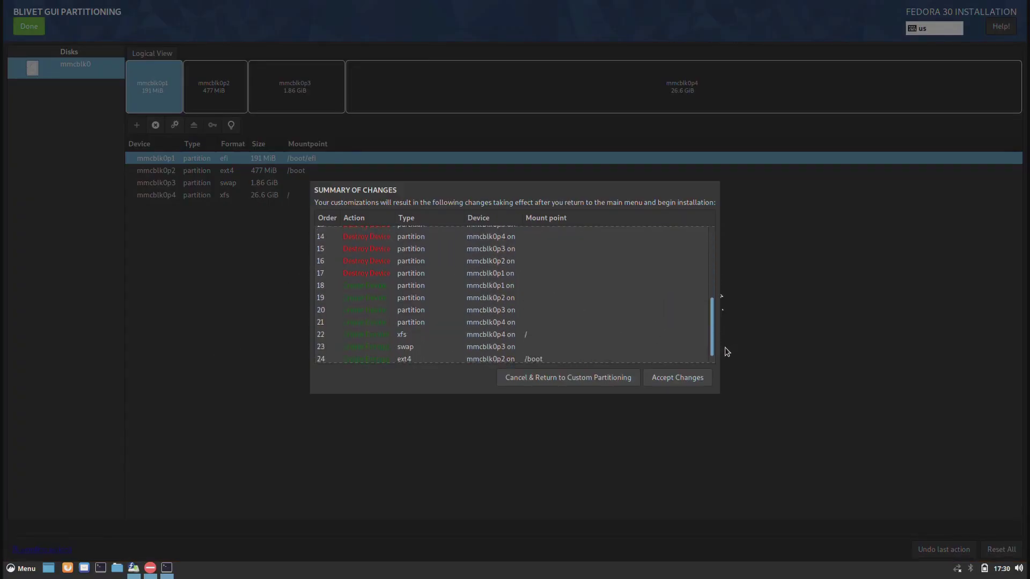
click(677, 378)
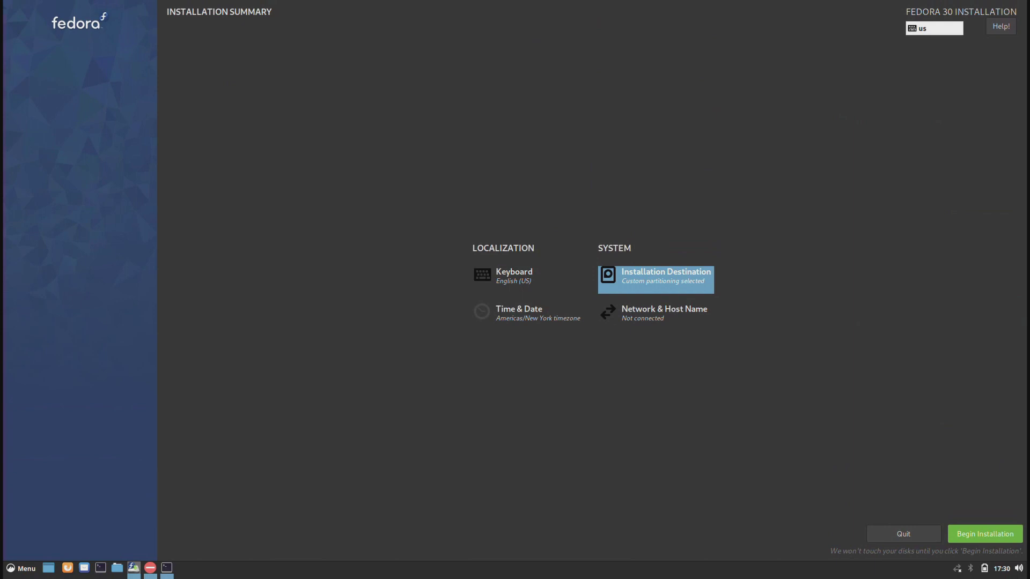
Connect to the OpenWrt Wi-Fi network with its password from the network settings and return to the installation summary
click(661, 321)
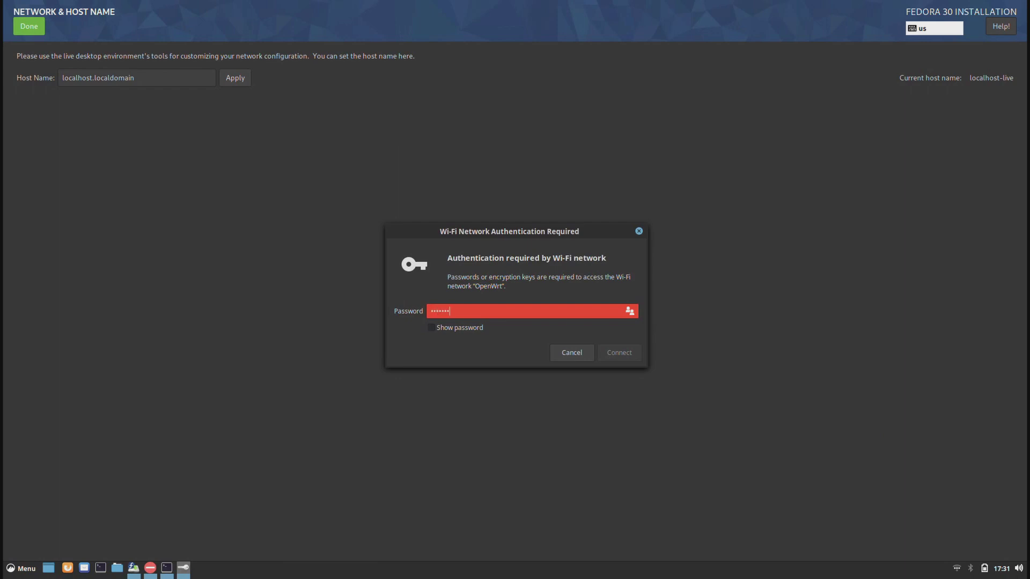
text(*)
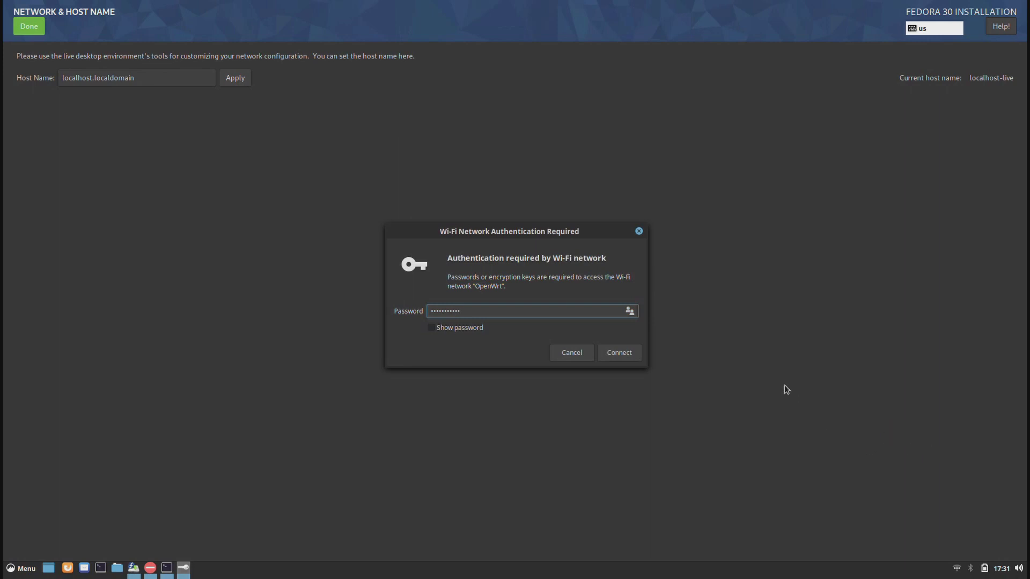
click(629, 355)
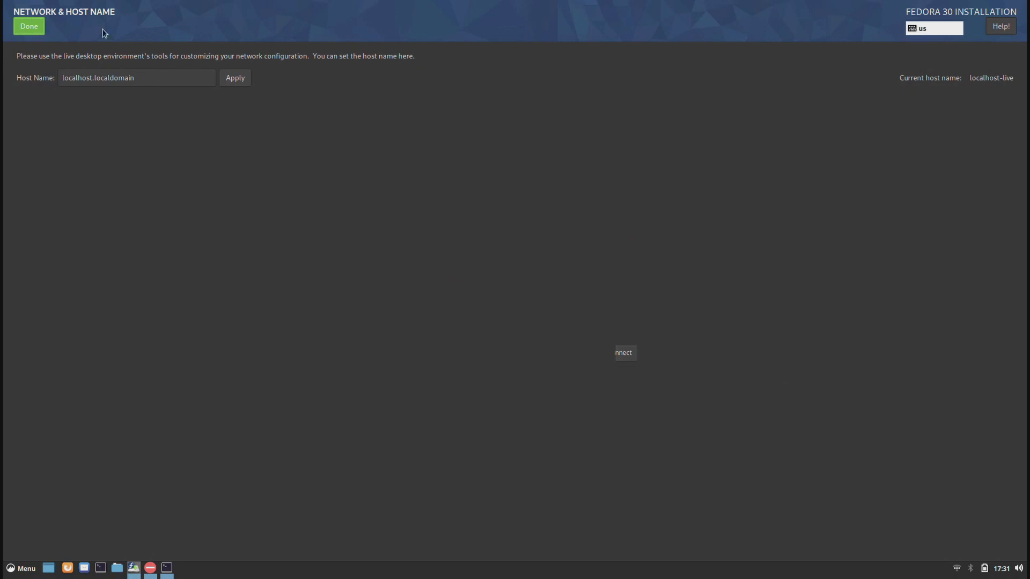
click(28, 26)
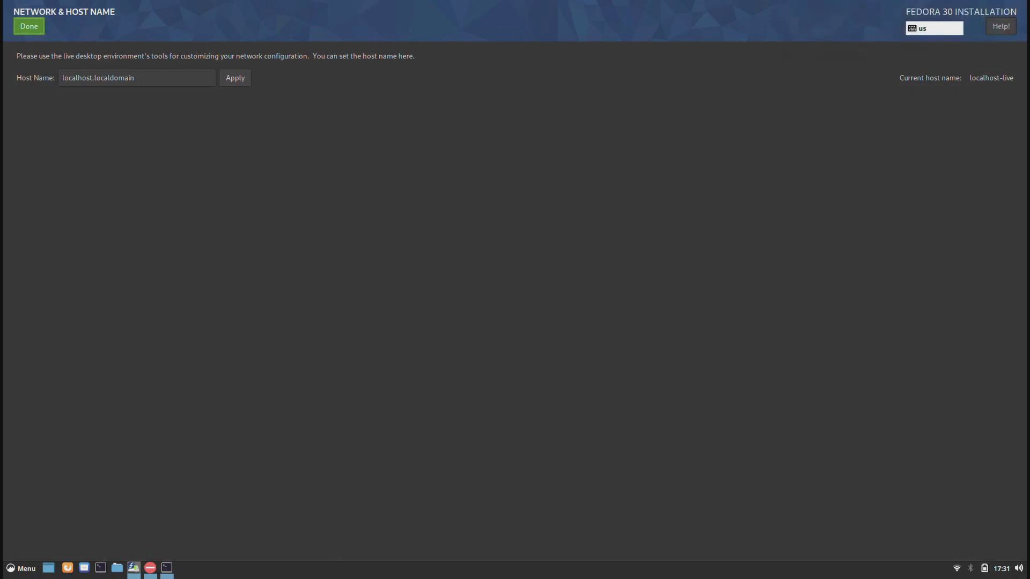
key(alt+d)
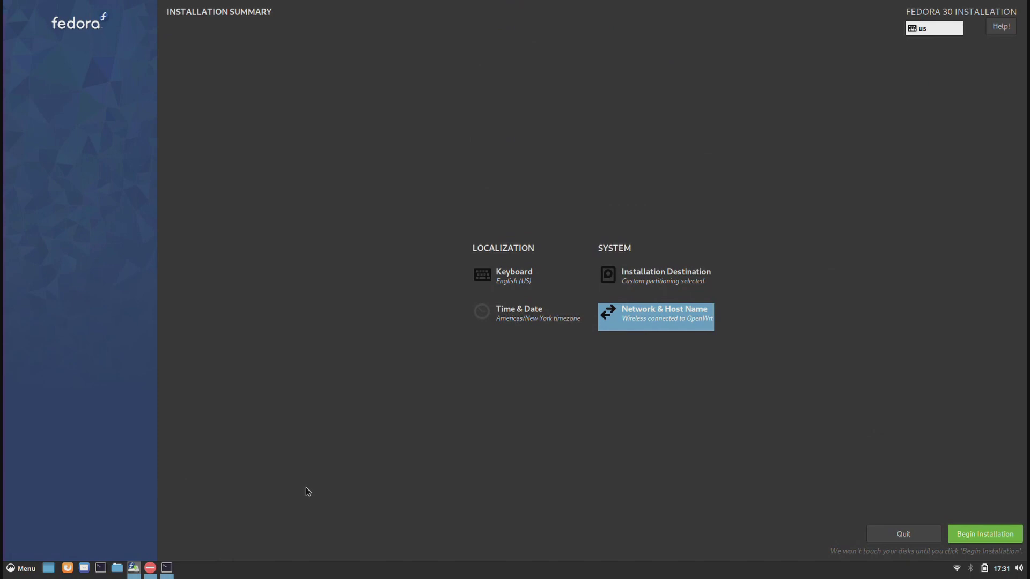
Reopen the installation destination's custom partitioning and accept its summary of changes
click(696, 272)
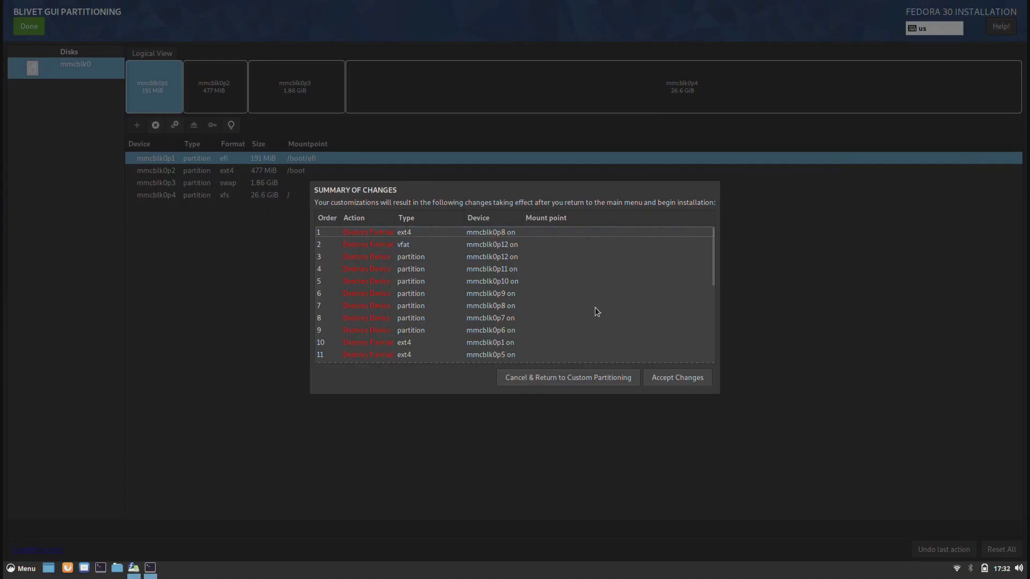
click(677, 377)
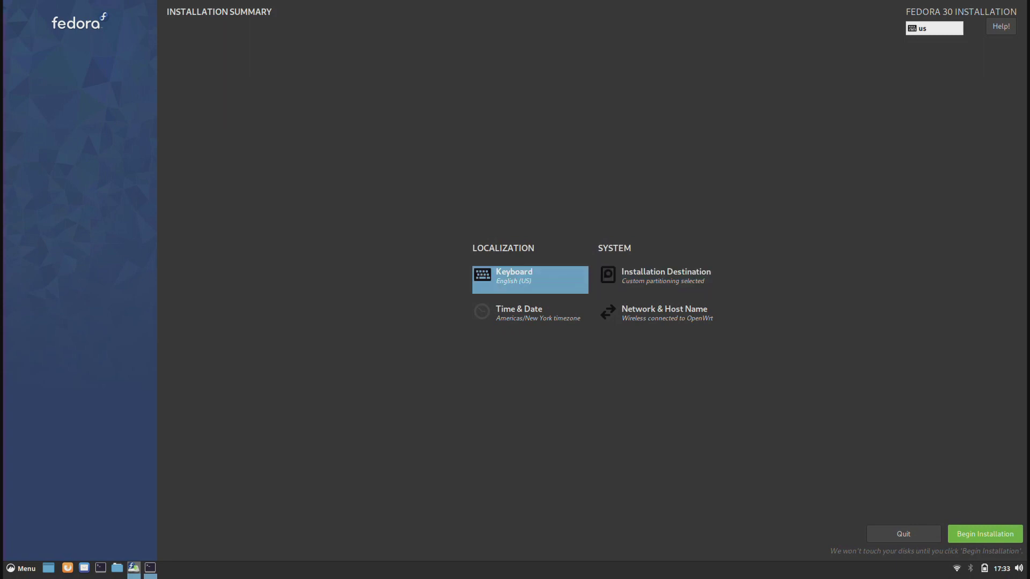
Begin the installation from the installation summary and open the root password settings
key(Right)
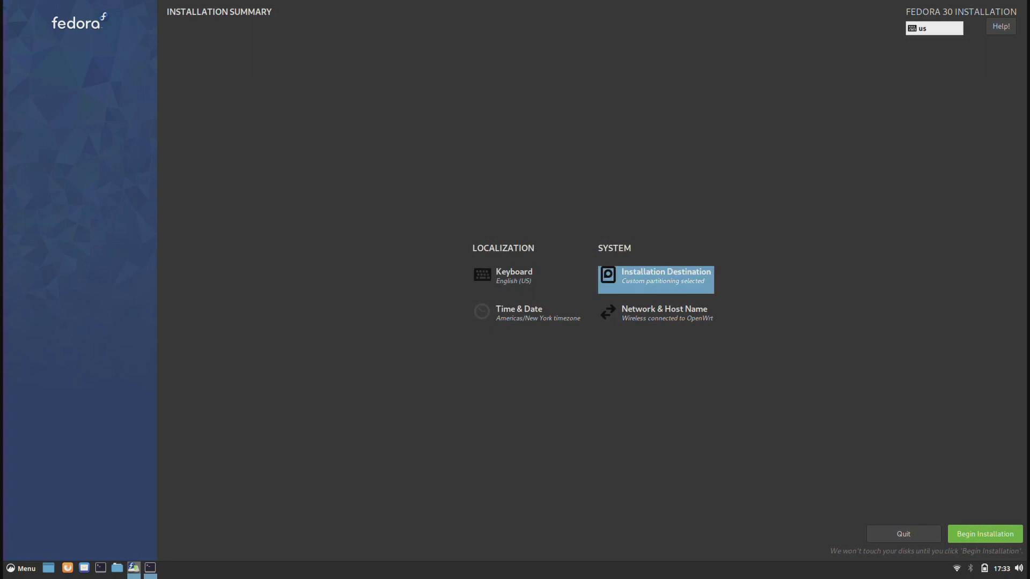
key(Tab)
key(Tab)
key(Tab)
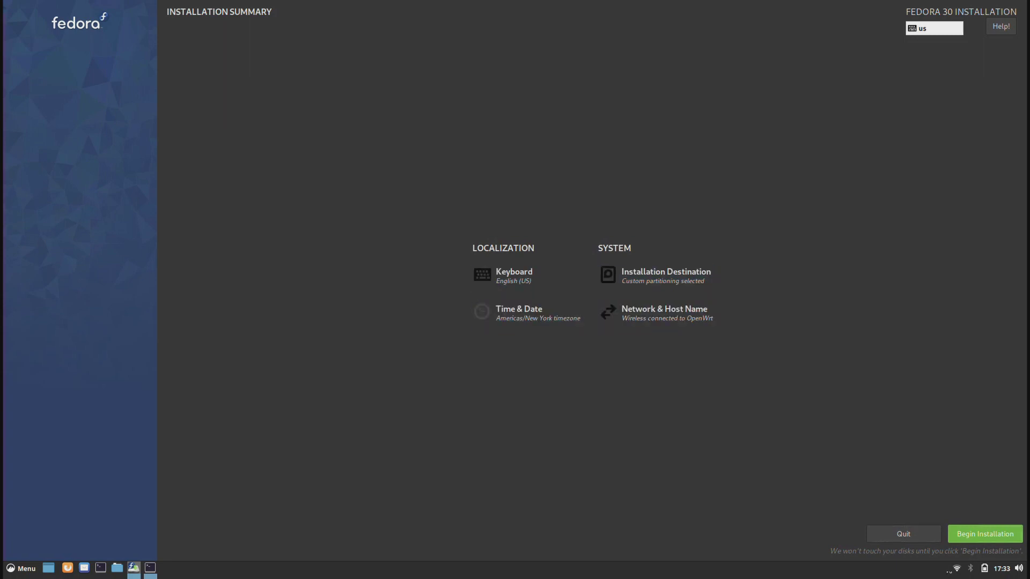
key(Tab)
key(Tab)
key(Tab)
key(Tab)
key(Tab)
key(Tab)
key(Tab)
key(Tab)
key(Tab)
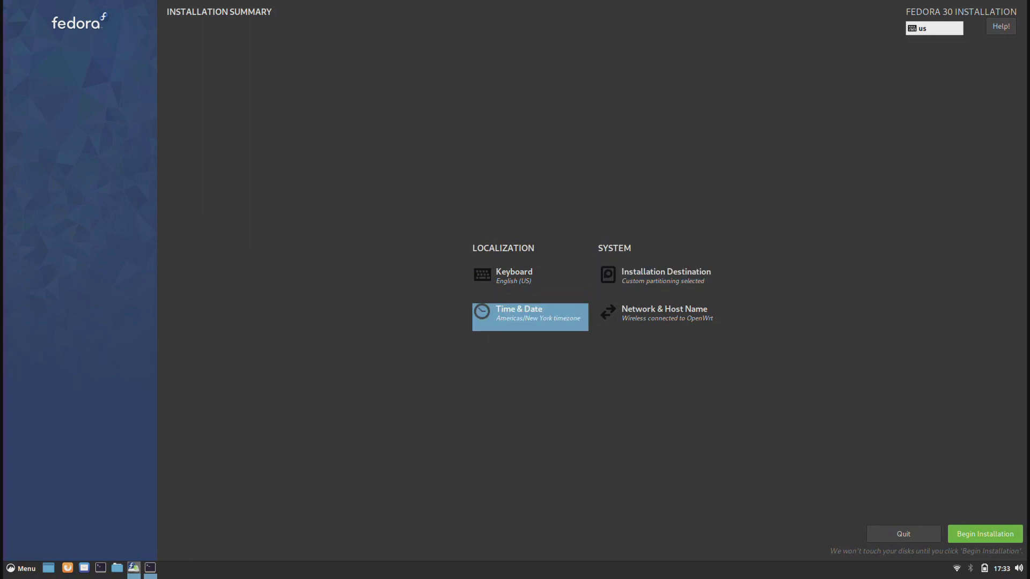
key(Tab)
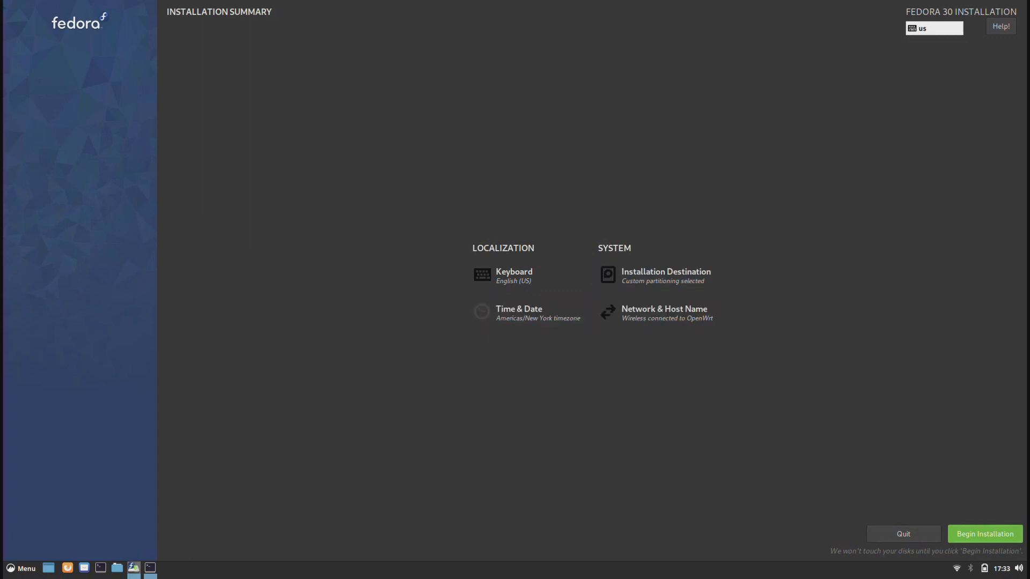
key(Tab)
key(Return)
key(Return)
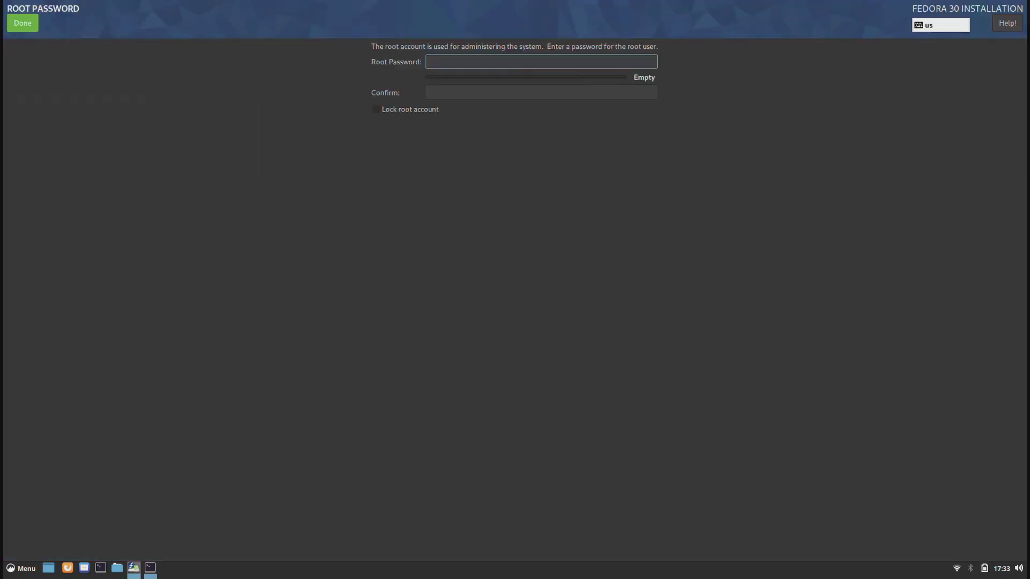
Enter and confirm the root password, and save it
text(••••••••••••)
key(Tab)
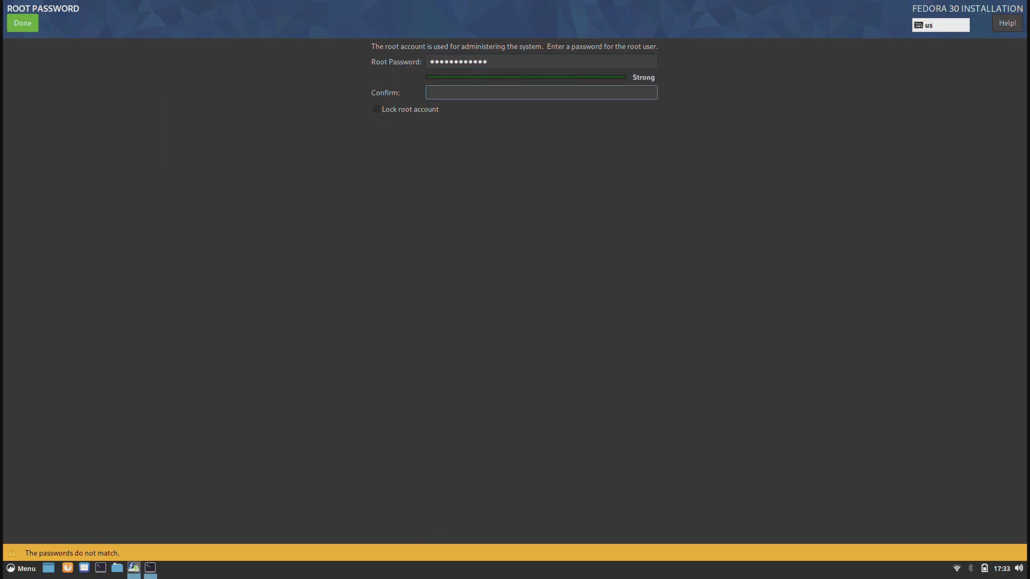
text(••••••••••••)
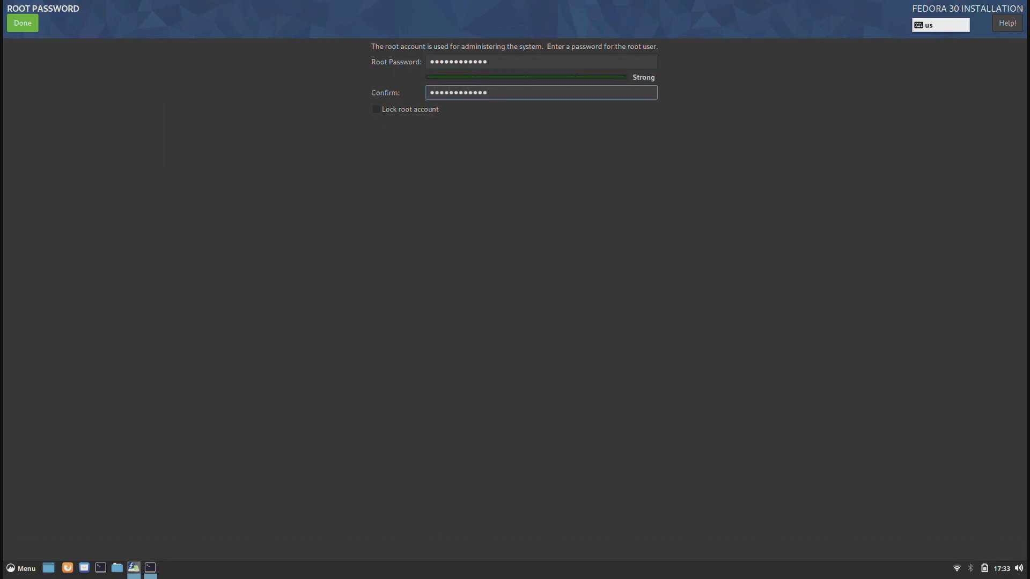
click(22, 23)
Create an administrator user account by entering the full name and the account password with its confirmation
click(559, 286)
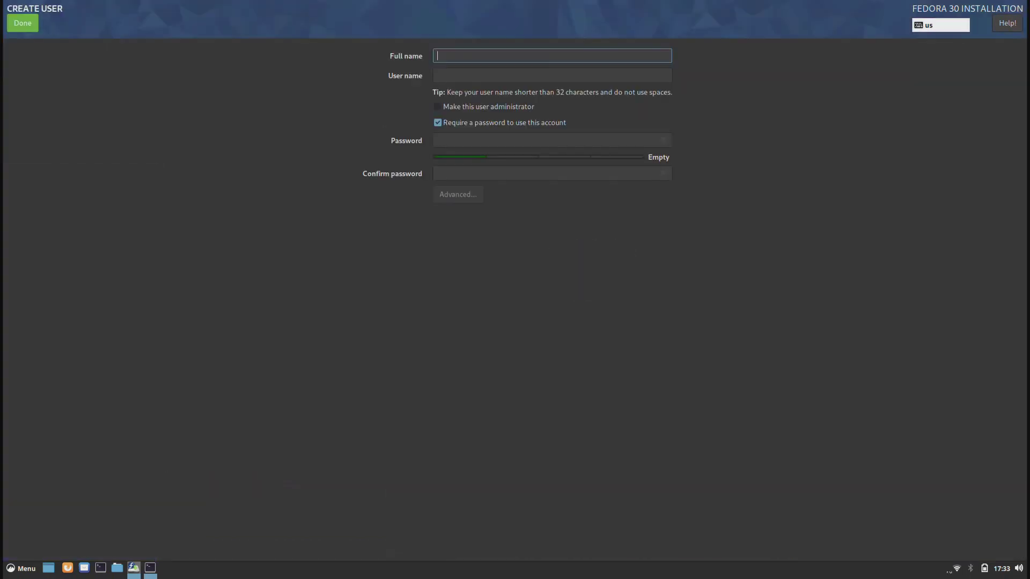
text(dave)
key(Tab)
key(Tab)
key(Tab)
key(Tab)
text(••••••••••••)
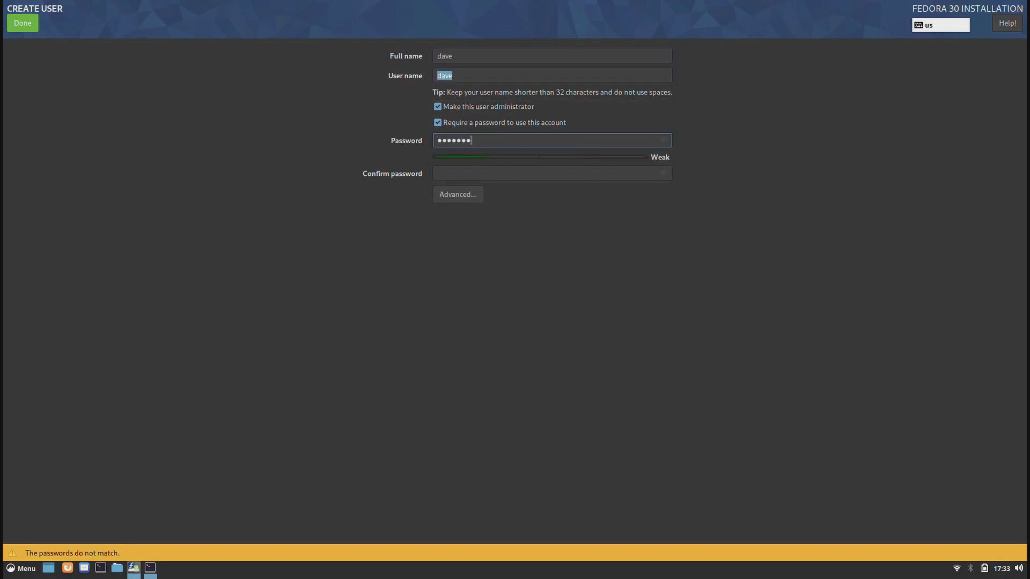
key(Tab)
text(••••••••••••)
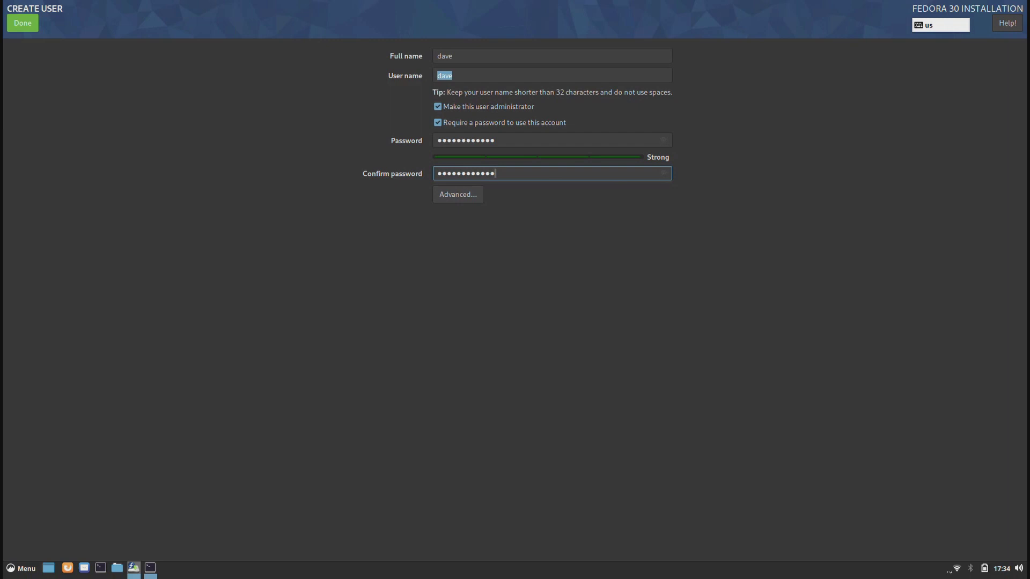
key(Return)
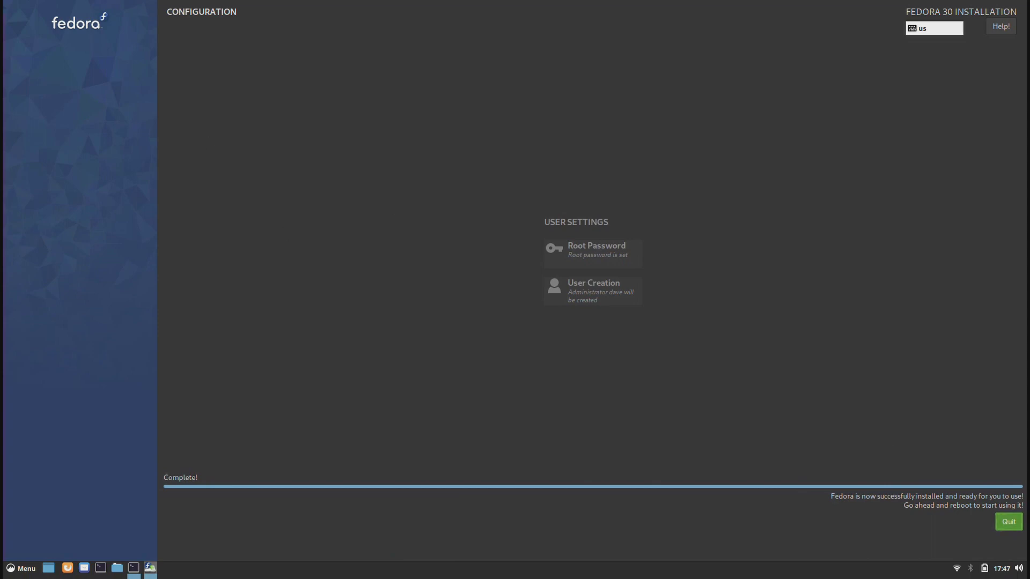
Quit the completed installer and restart the computer into the installed system
click(1007, 521)
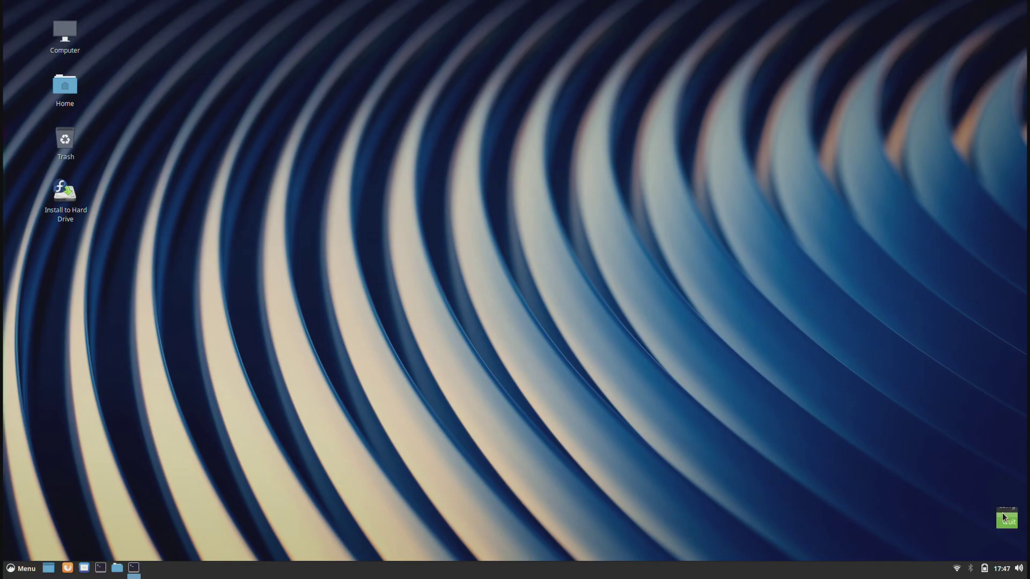
click(25, 567)
click(33, 525)
click(601, 338)
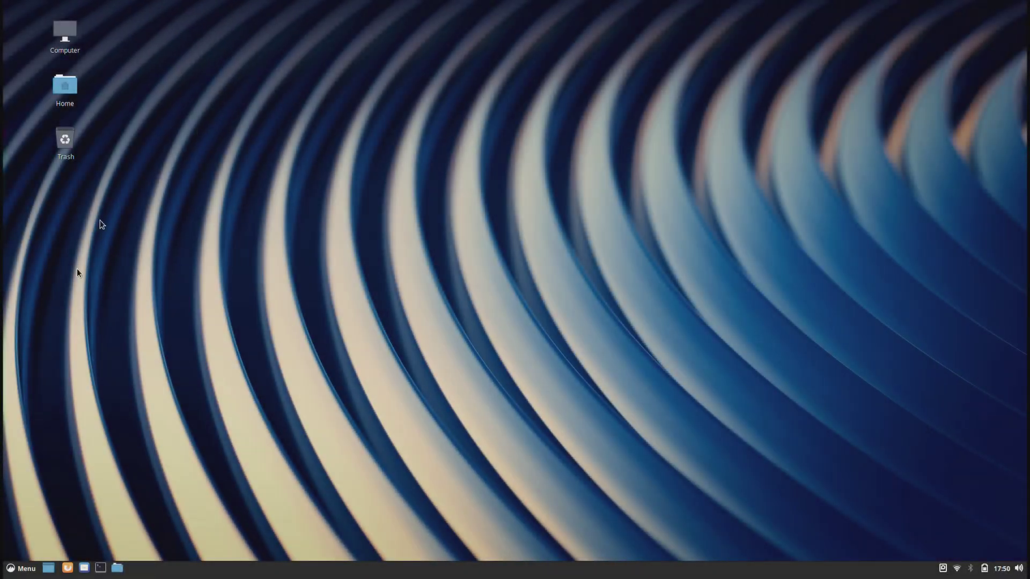
Open the applications menu on the installed desktop and look through the application categories
click(20, 569)
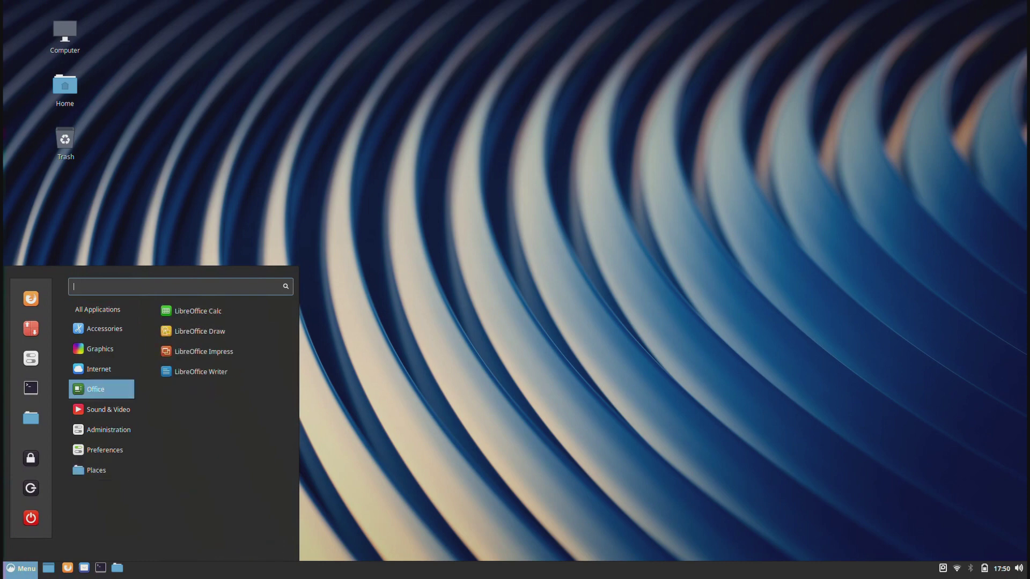
mouse_move(73, 429)
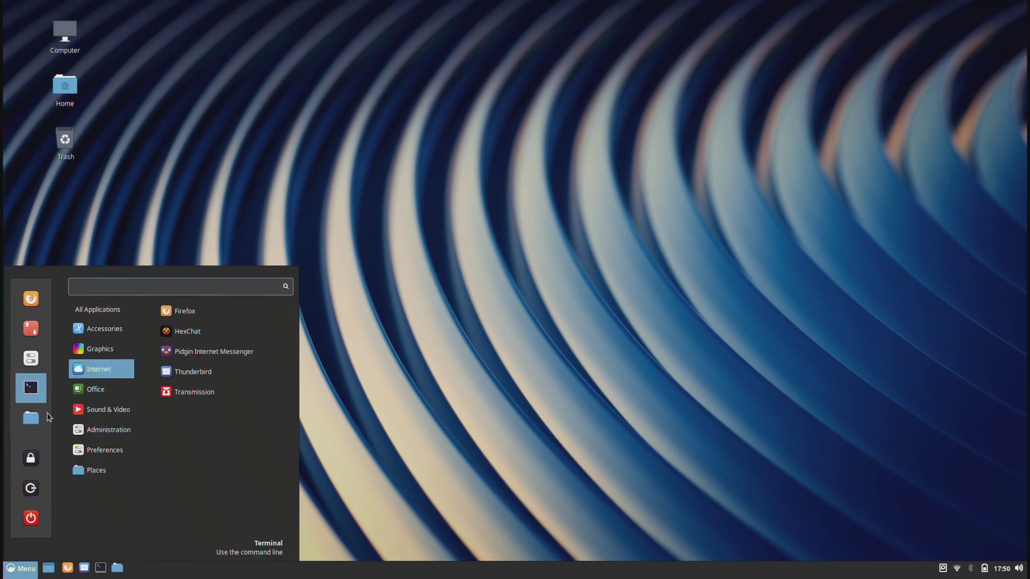
Open a terminal and switch to the root user with sudo su, authenticating with the account password
click(30, 387)
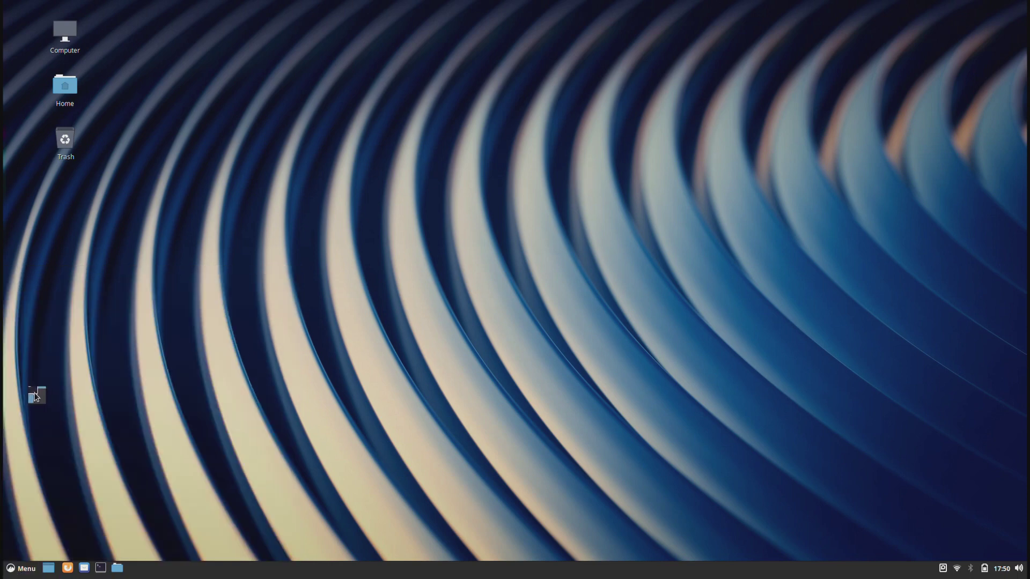
text(sudo su)
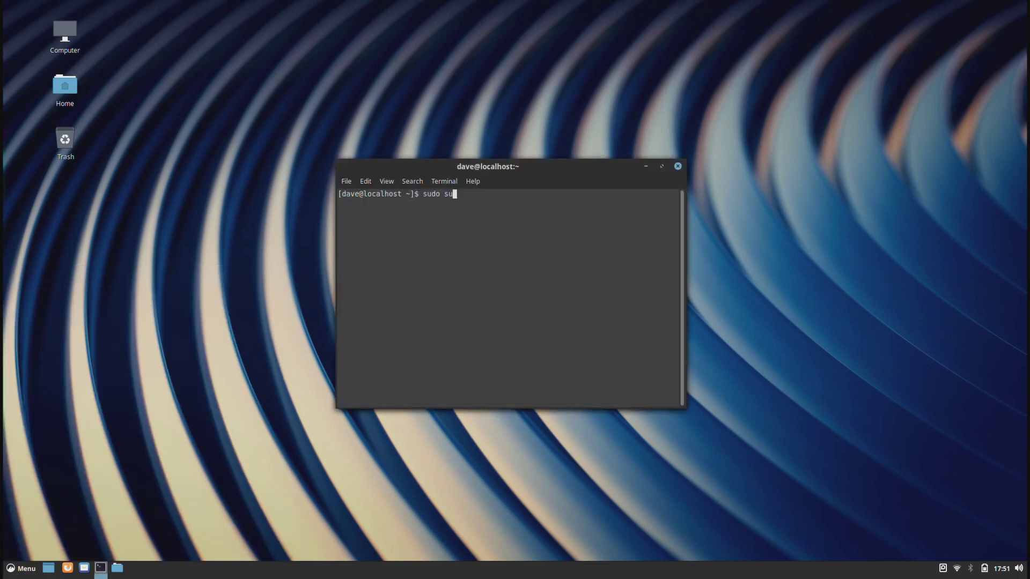
key(Return)
key(Return)
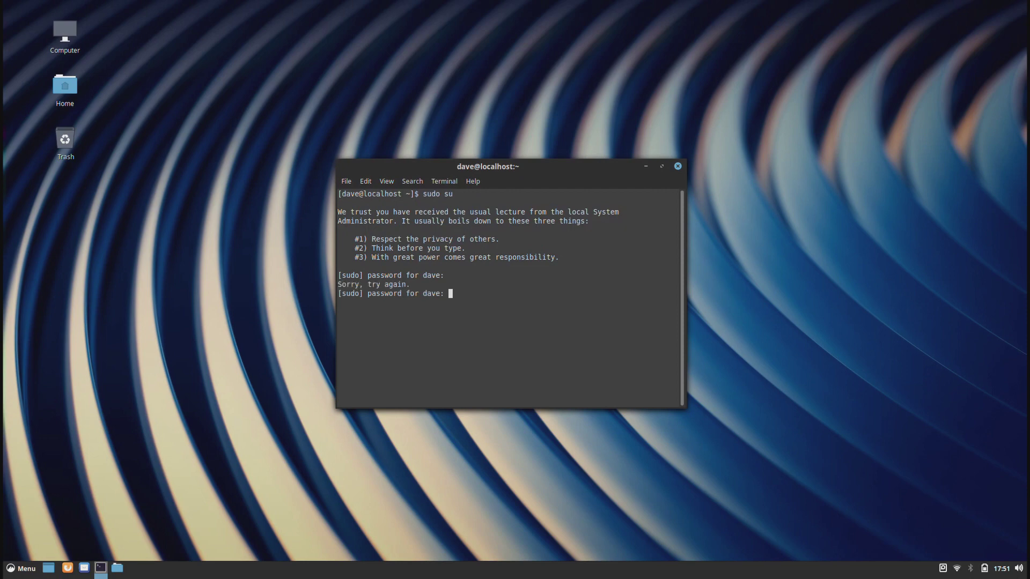
key(Return)
Update all installed packages without confirmation prompts by running yum -y update
text(yum)
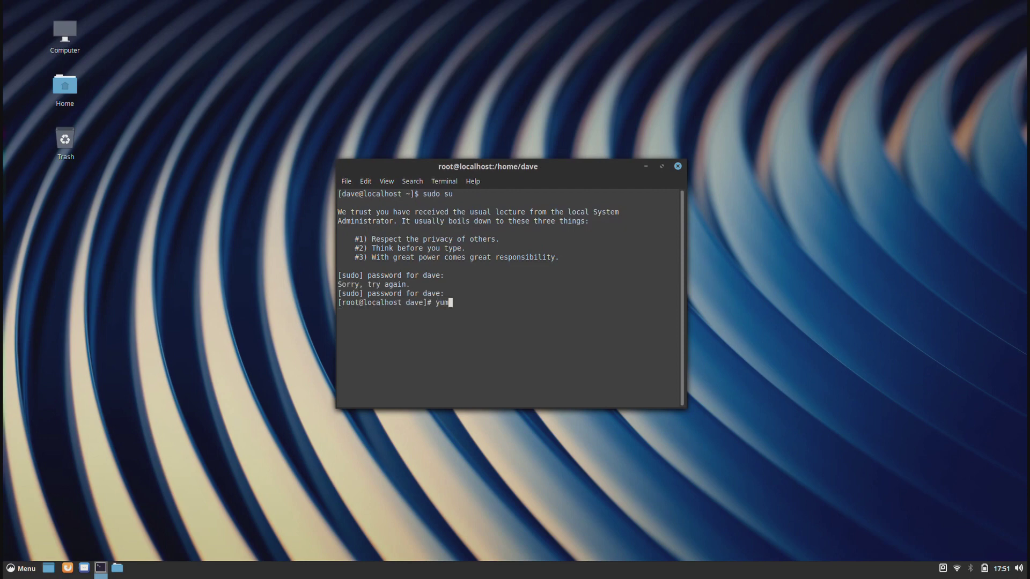
text( -y update)
key(Return)
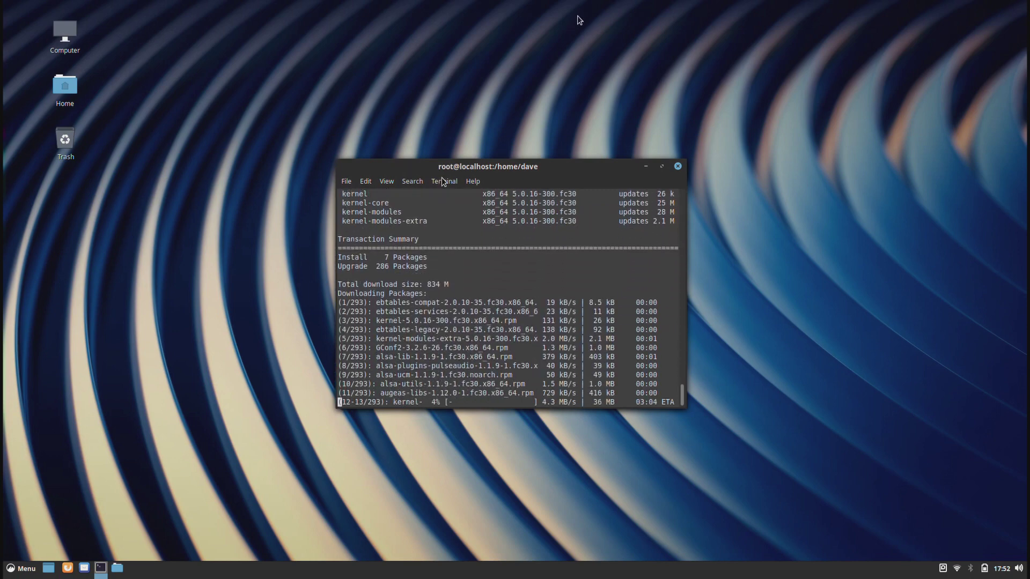
In the terminal's profile preferences, enable a custom font, set it to Monospace Regular at size 16, and close the preferences
click(408, 182)
click(375, 262)
click(432, 163)
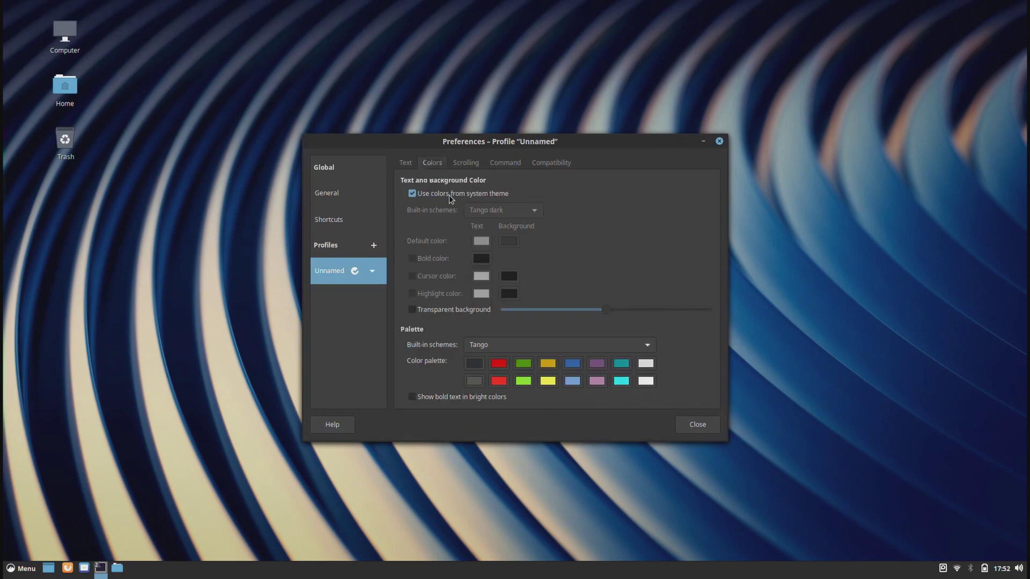
click(405, 162)
click(412, 218)
click(585, 218)
click(611, 398)
click(599, 423)
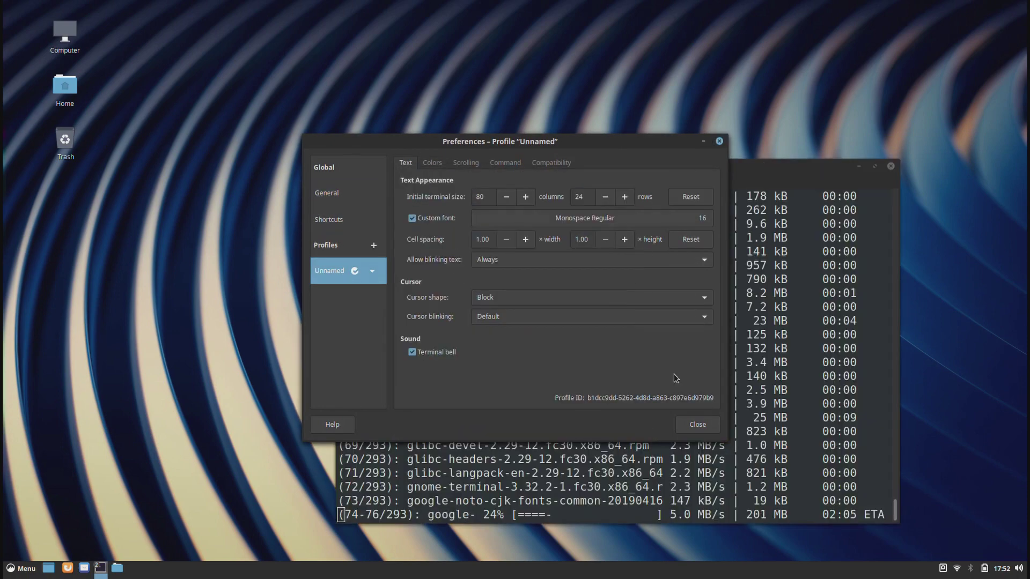
click(697, 424)
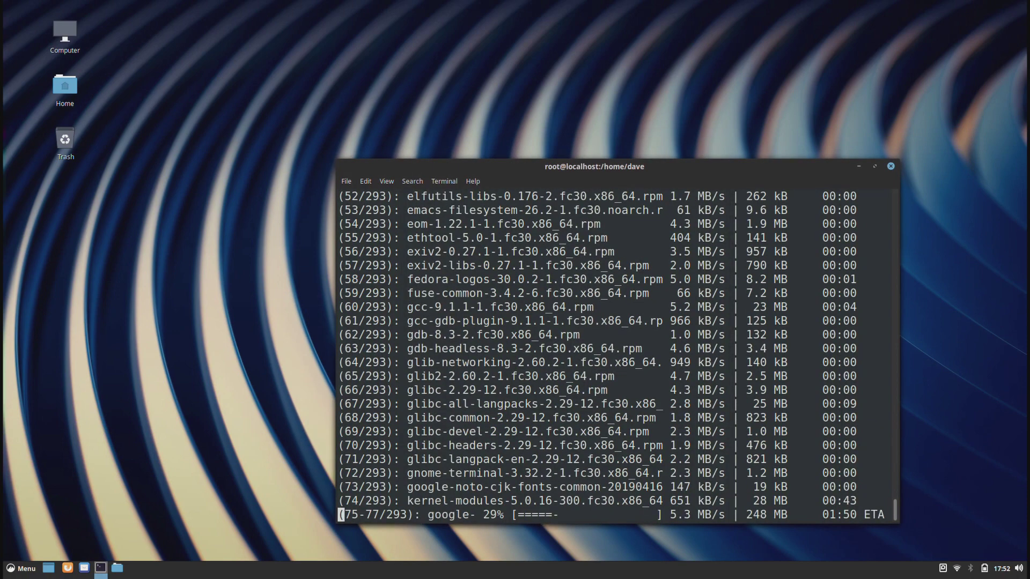